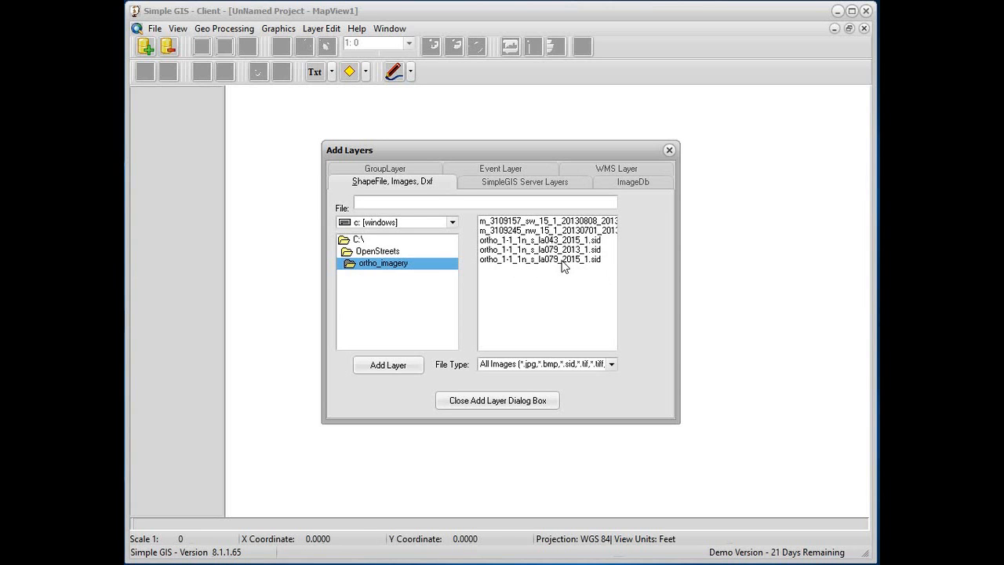
Add ortho_1-1_1n_s_la079_2015_1.sid and ortho_1-1_1n_s_la043_2015_1.sid from the ortho_imagery folder as layers and display both on the map
double_click(561, 259)
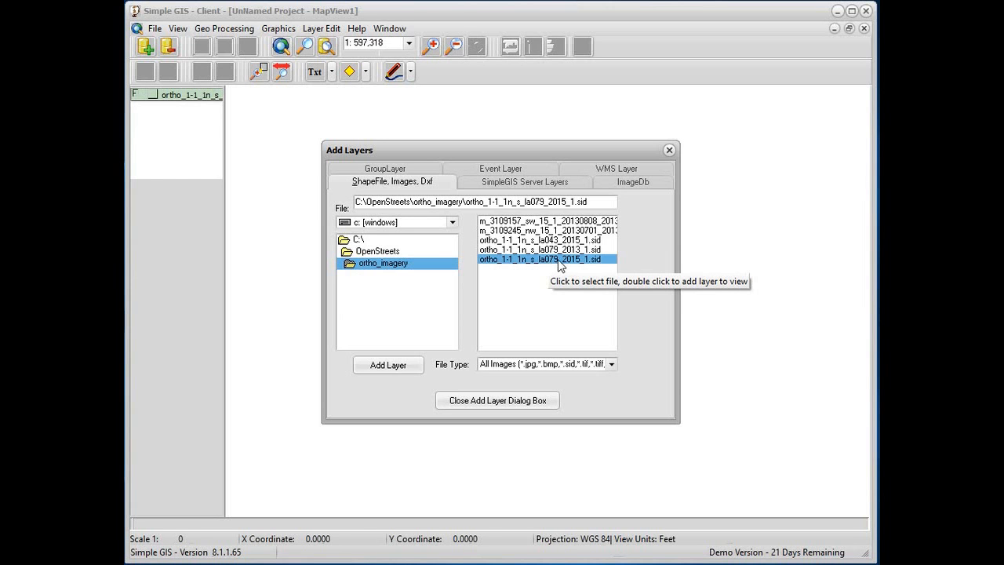
double_click(595, 240)
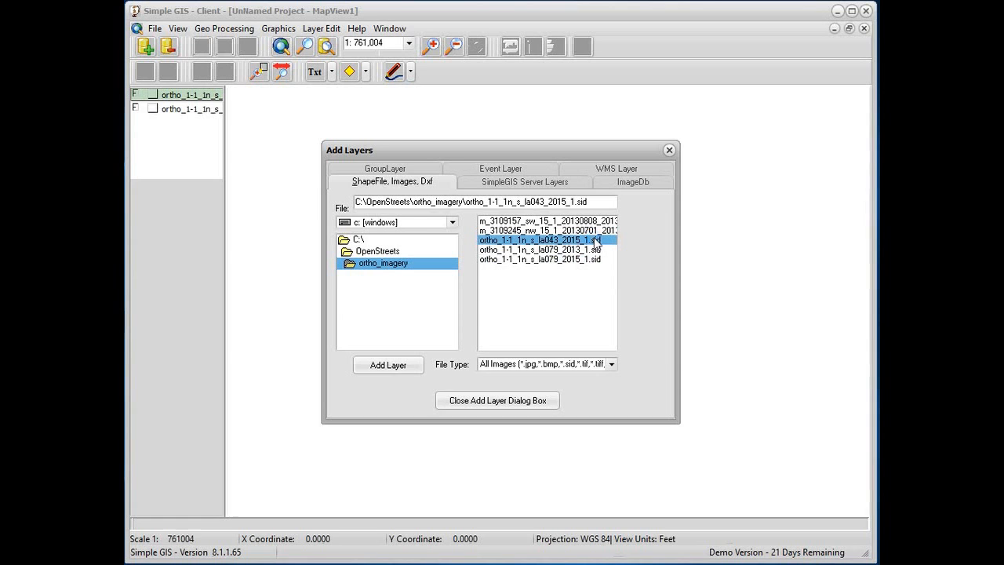
left_click(524, 398)
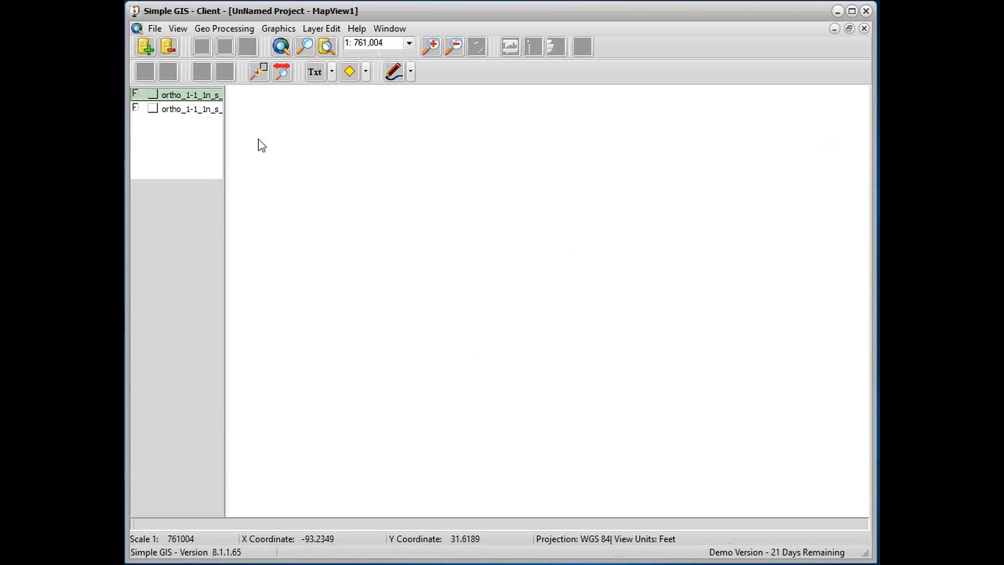
left_click(153, 111)
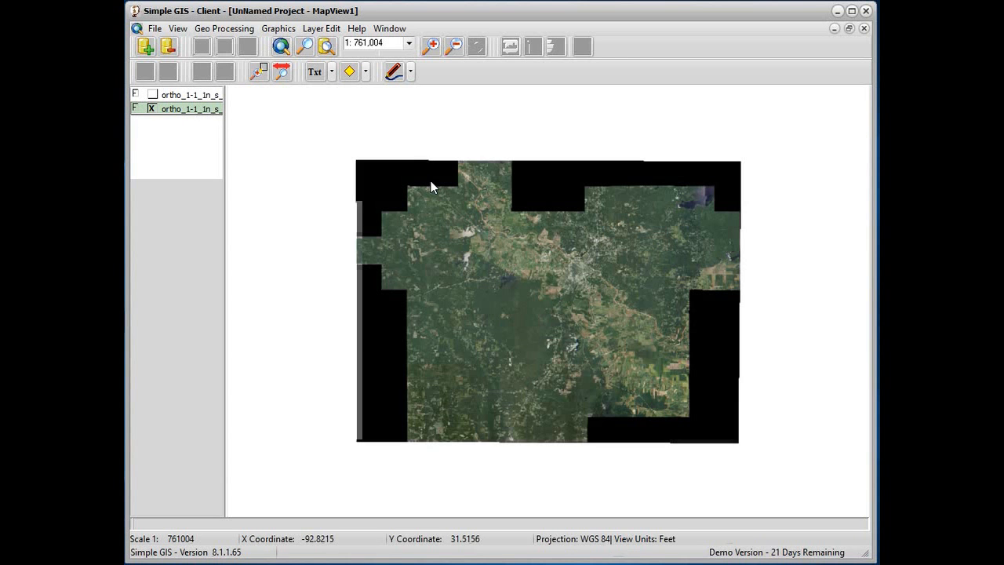
left_click(153, 95)
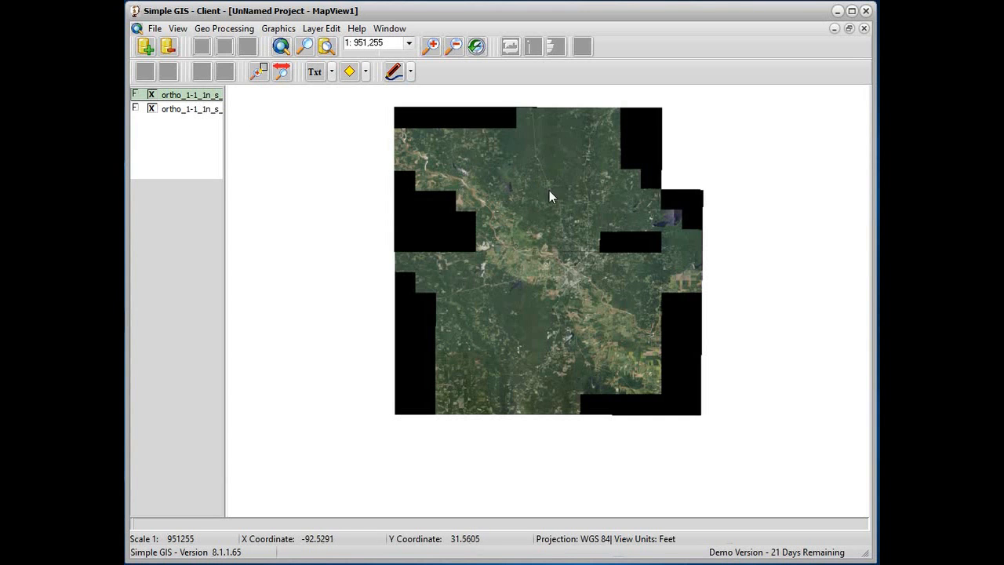
Begin a multi-resolution image export of the selected ortho layer, with the output file named orthoimg1 in the ortho_imagery folder
left_click(247, 32)
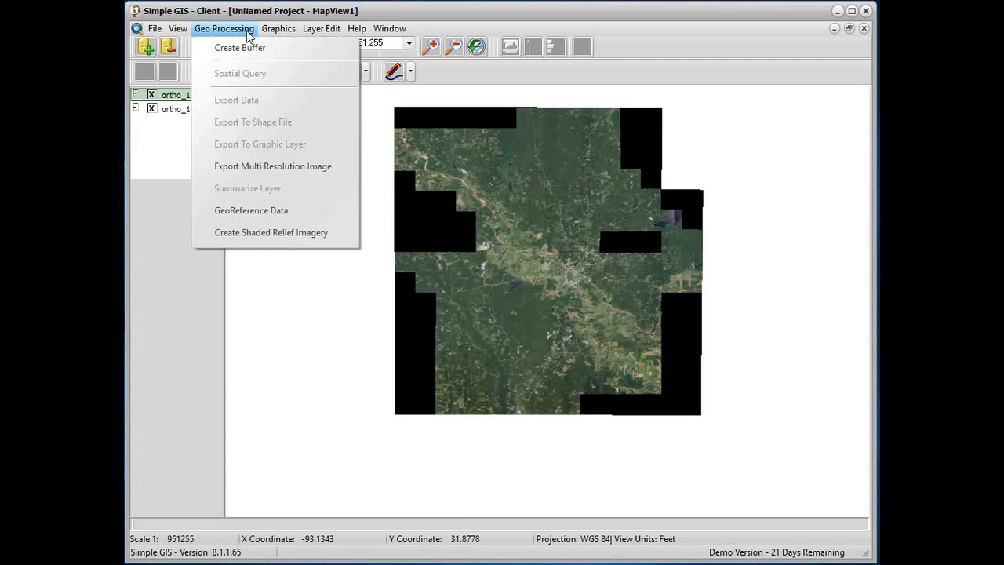
left_click(293, 165)
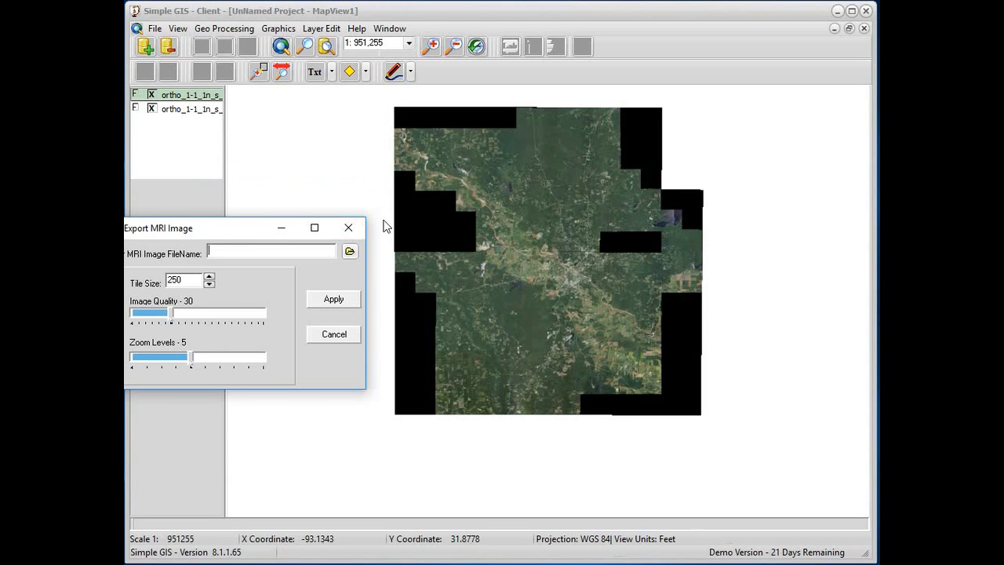
left_click_drag(243, 231, 274, 228)
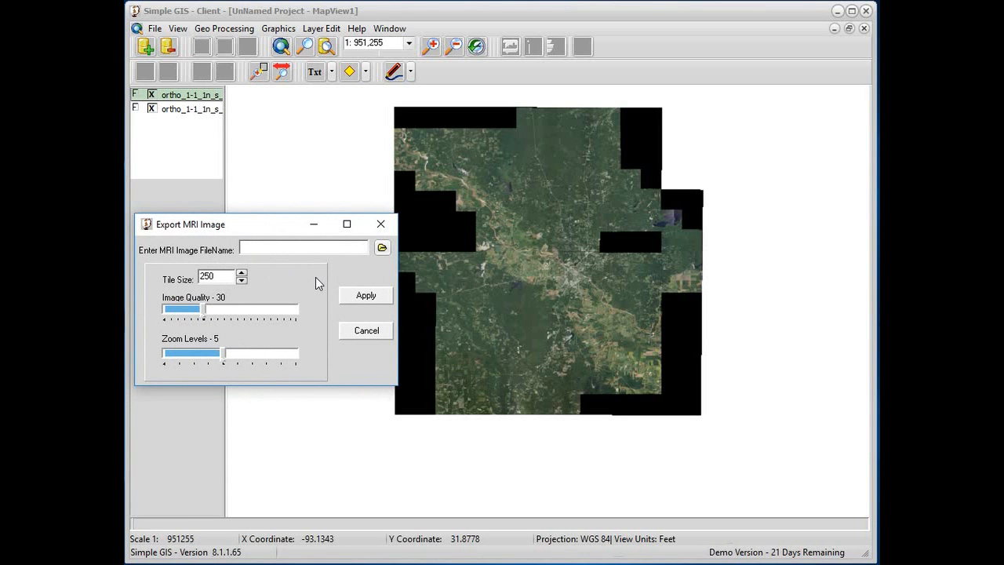
left_click(382, 249)
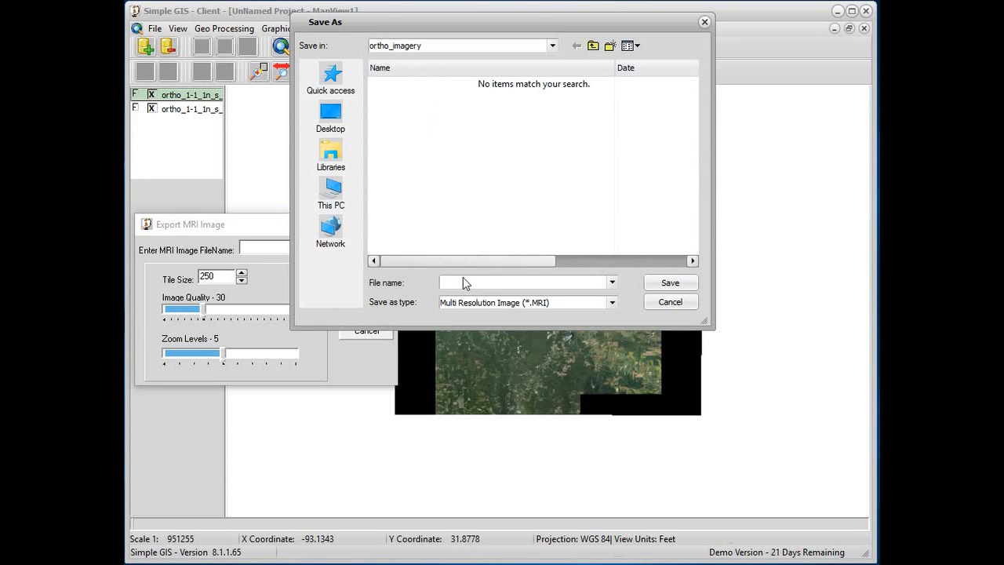
type("orthoimg1")
left_click(669, 284)
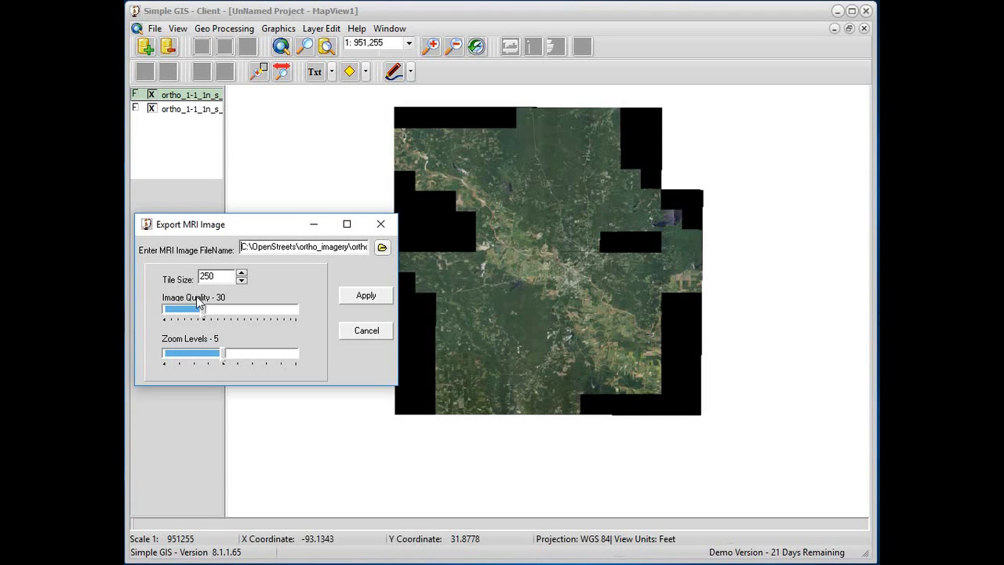
Set the MRI export's image quality to 70 and run the export
left_click(234, 312)
left_click(254, 316)
left_click(265, 315)
left_click(265, 315)
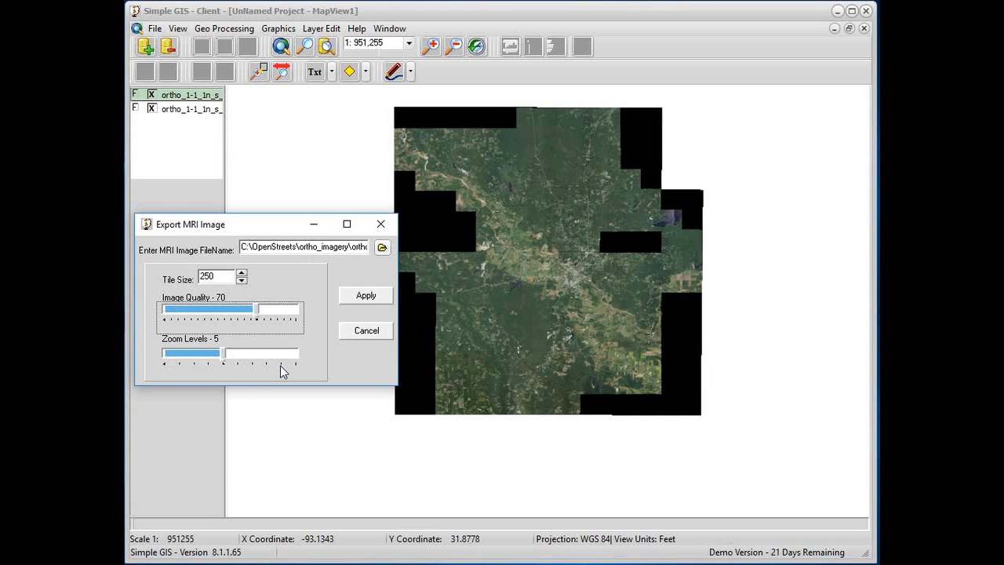
left_click(357, 299)
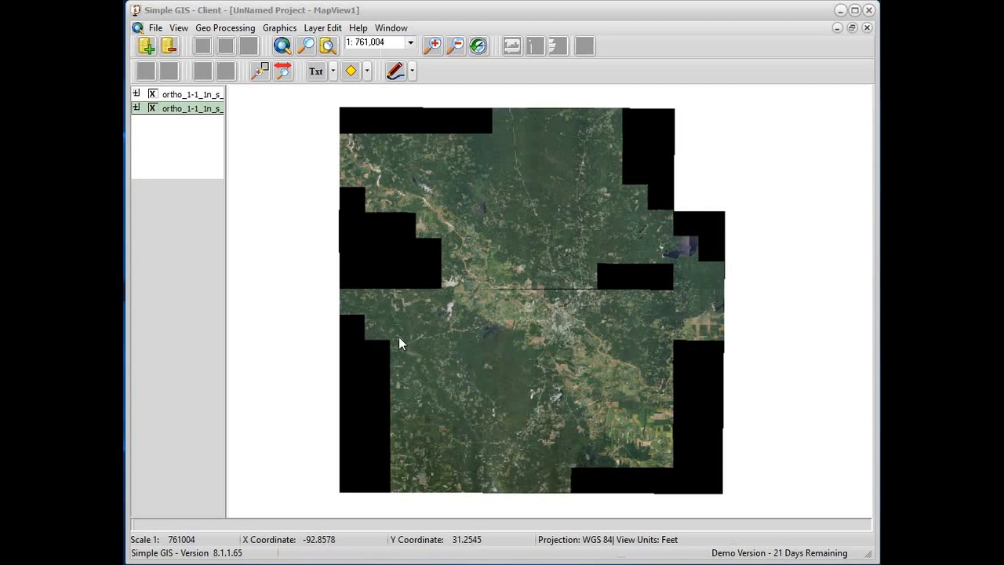
Replace the two displayed .sid layers on the map with orthoimg1.MRI and orthoimg2.mri from the ortho_imagery folder, hiding the originals
left_click(153, 108)
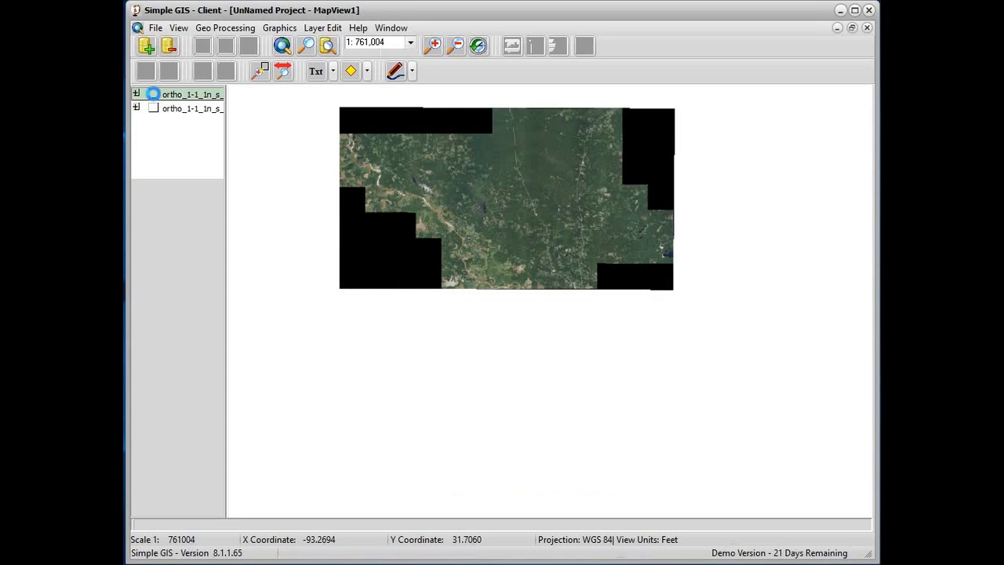
left_click(153, 95)
left_click(146, 46)
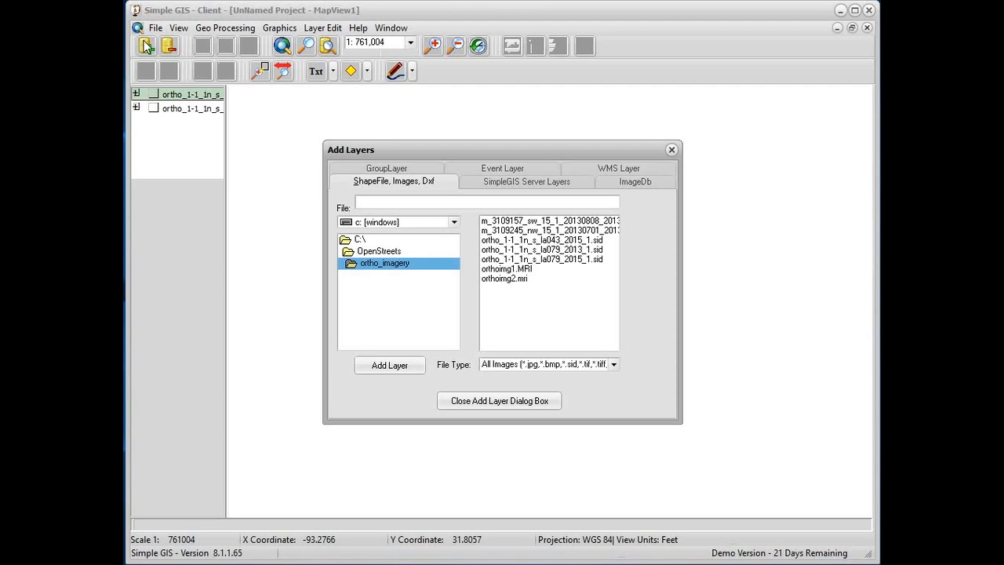
double_click(521, 269)
double_click(514, 279)
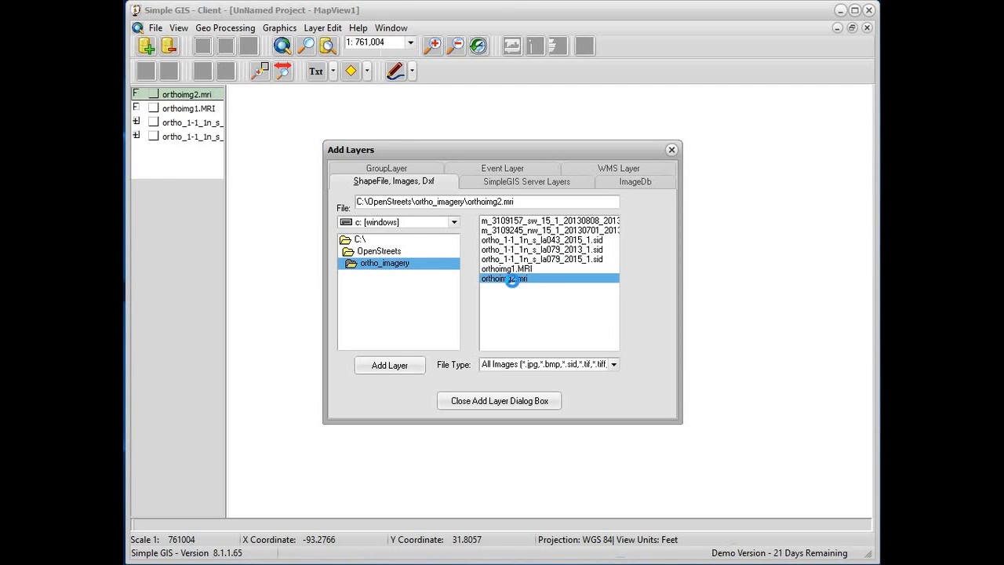
left_click(539, 399)
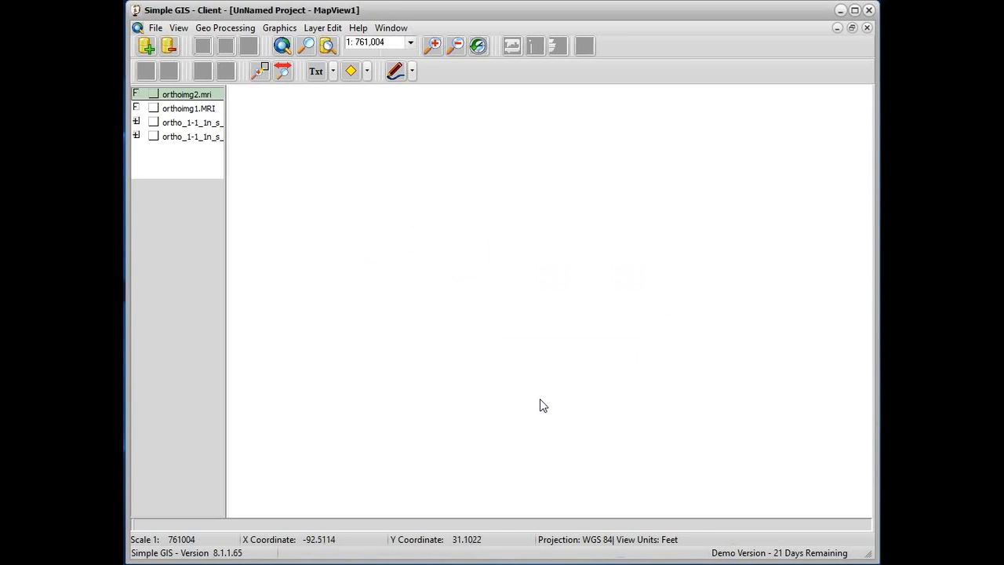
left_click(153, 108)
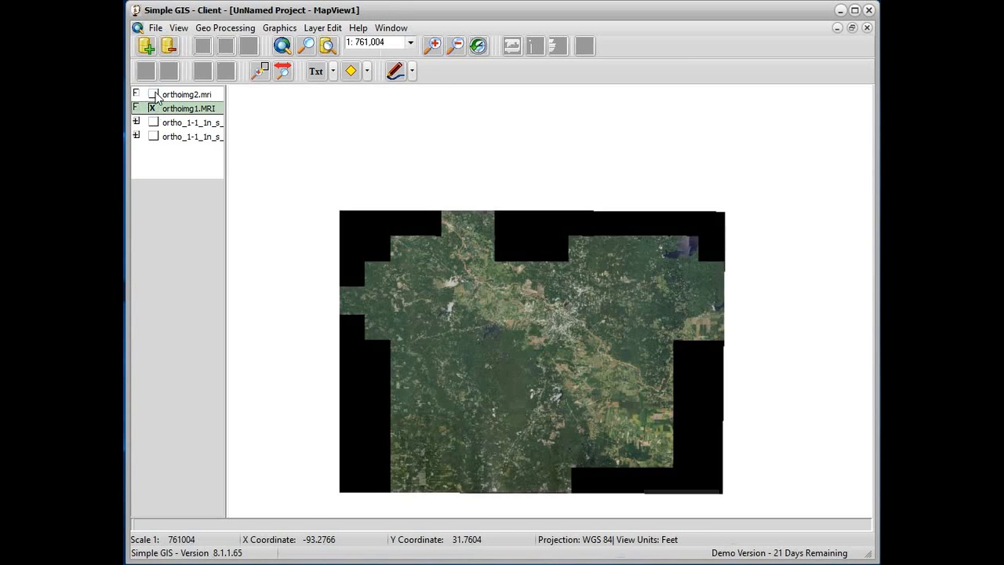
left_click(153, 94)
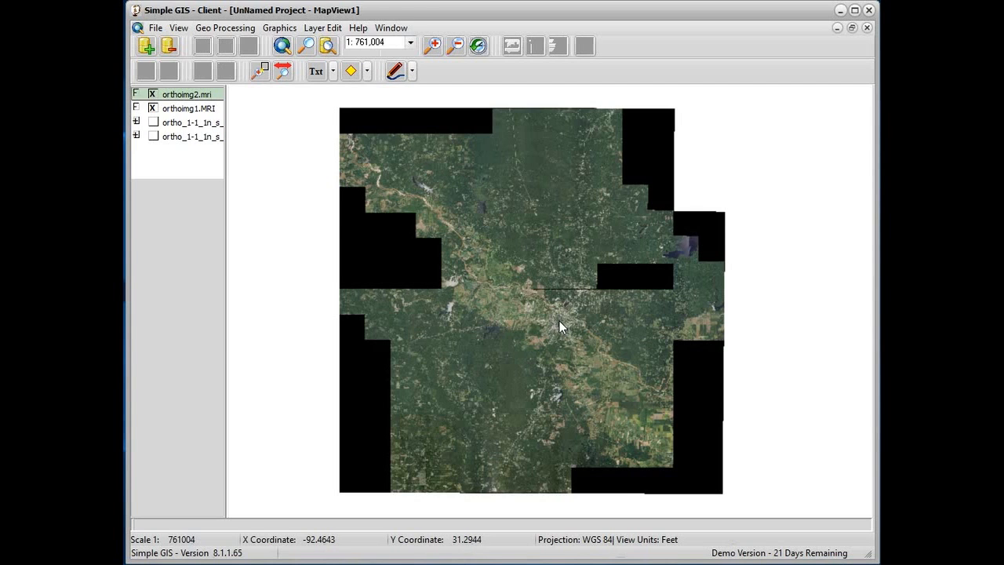
Create a new Image DB layer named orthimgdb in the ortho_imagery folder
left_click(324, 28)
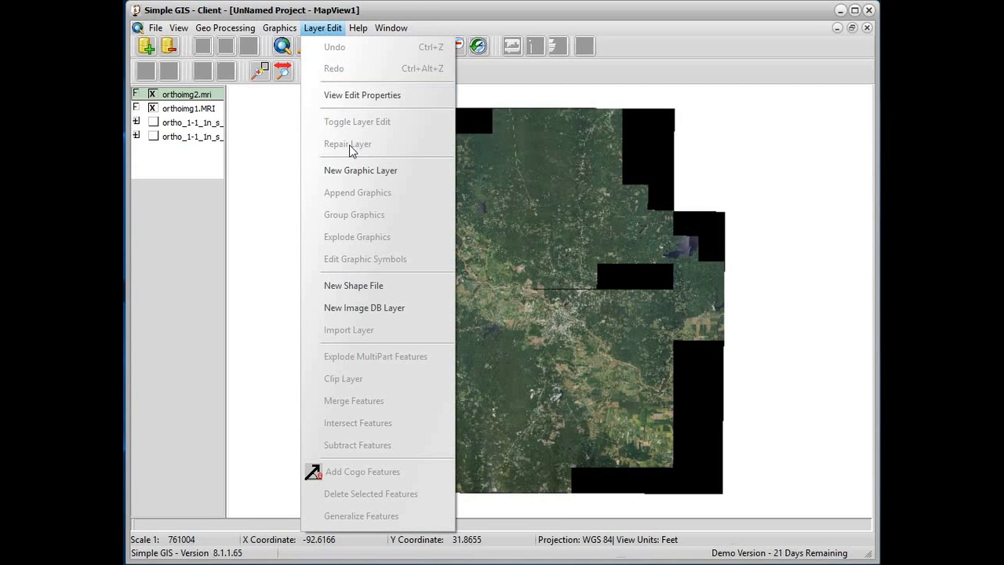
left_click(385, 319)
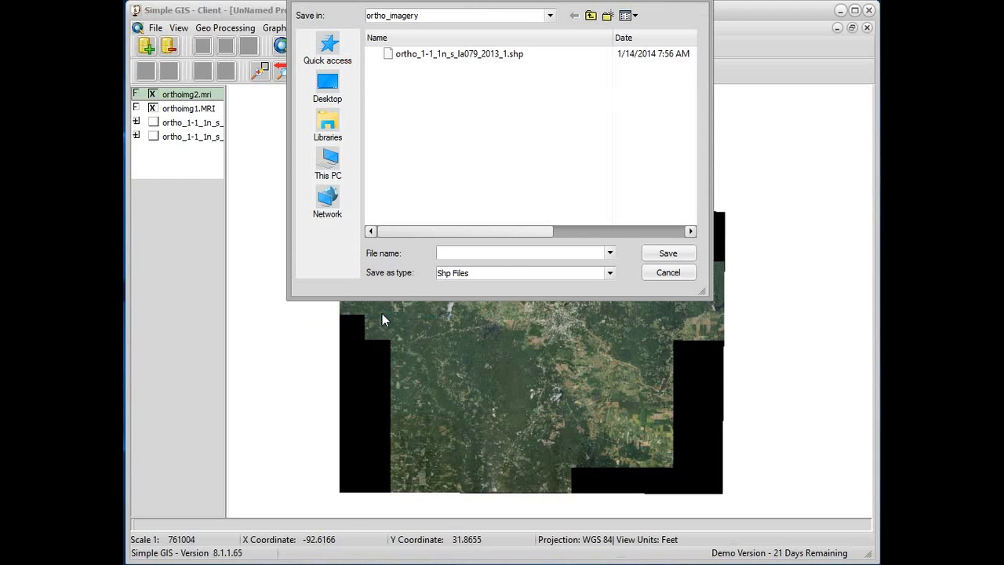
left_click(400, 19)
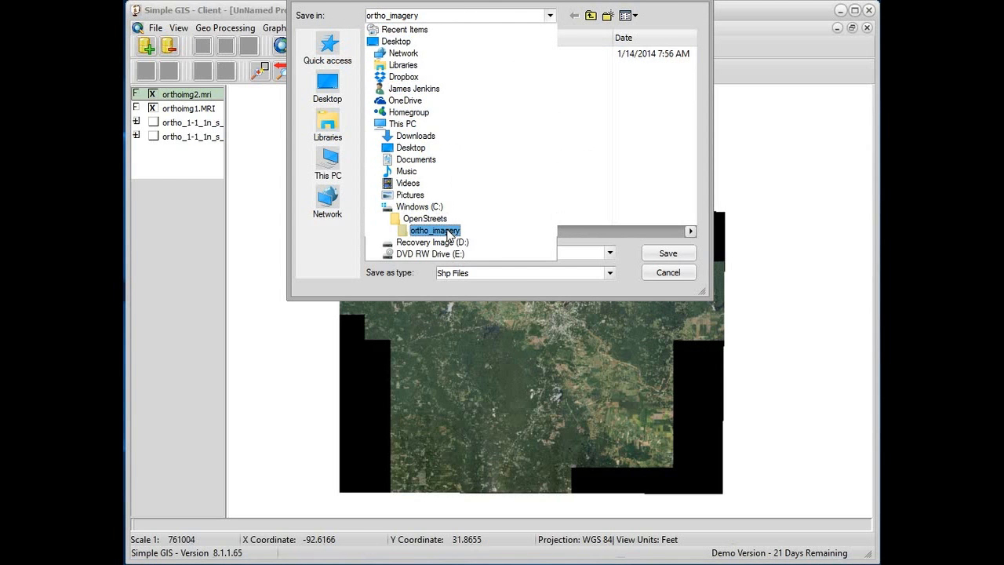
left_click(449, 232)
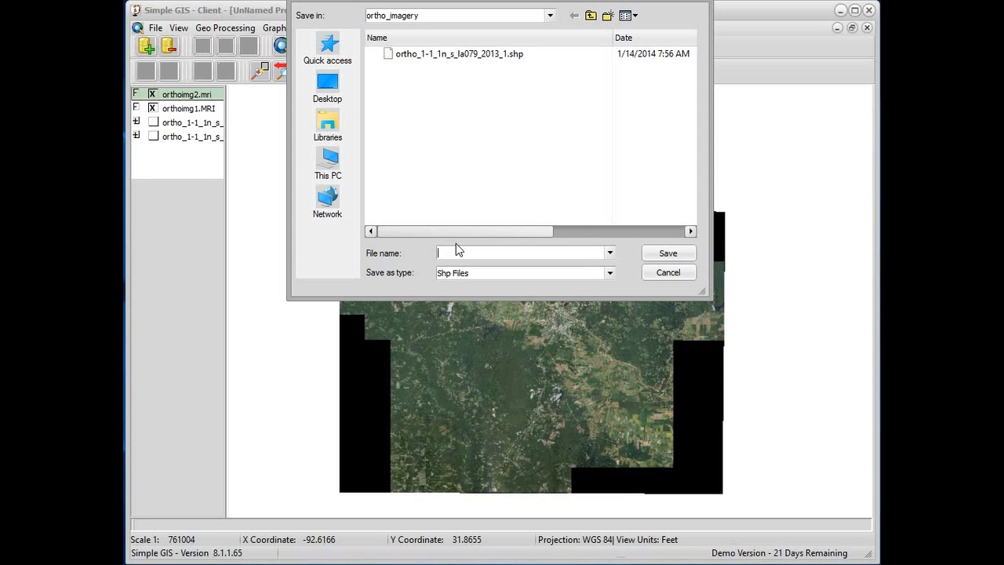
type("orthimgdb")
left_click(675, 257)
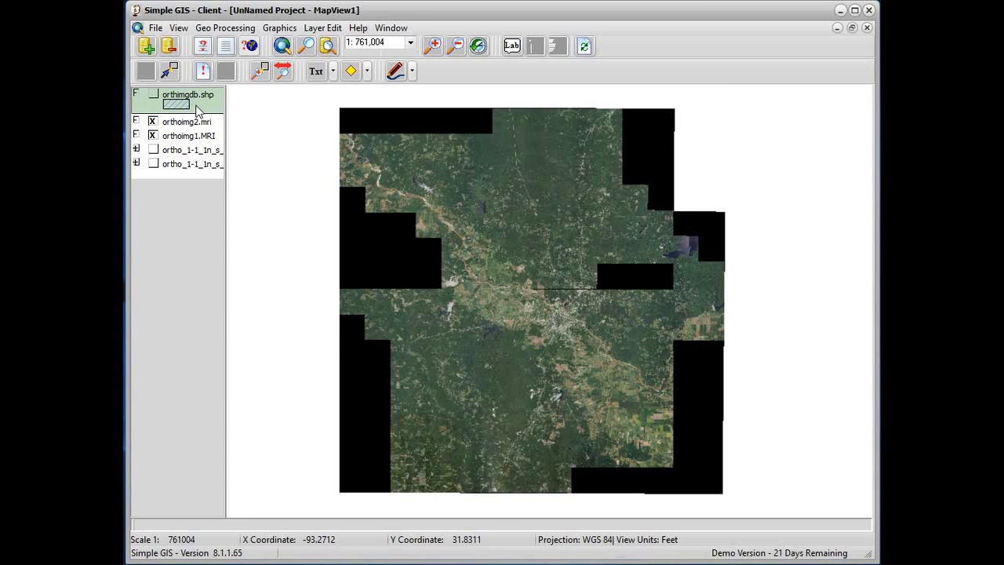
Make orthimgdb.shp the visible, editable active layer and hide orthoimg2.mri so only the orthoimg1.MRI imagery is displayed
left_click(155, 95)
left_click(153, 122)
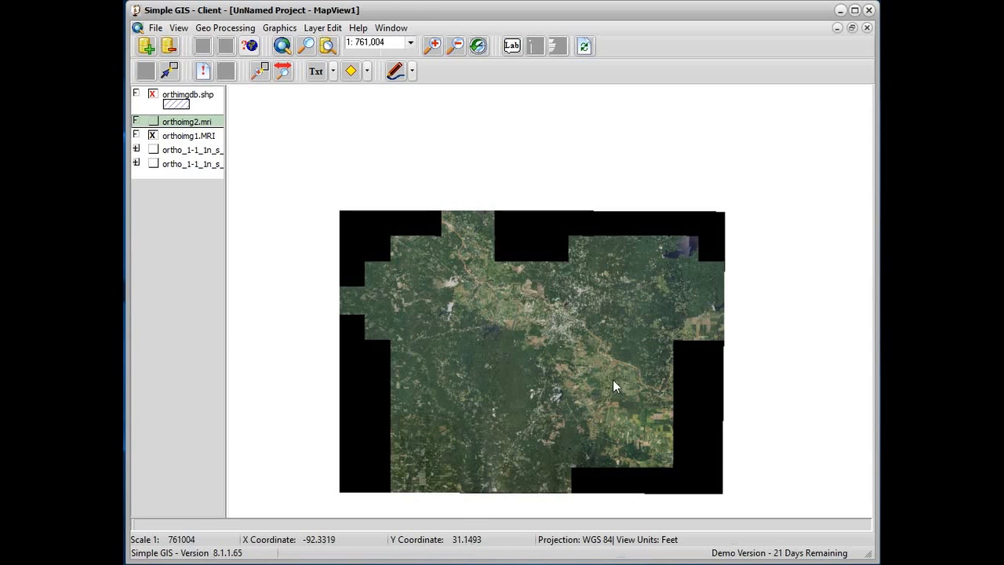
left_click(189, 108)
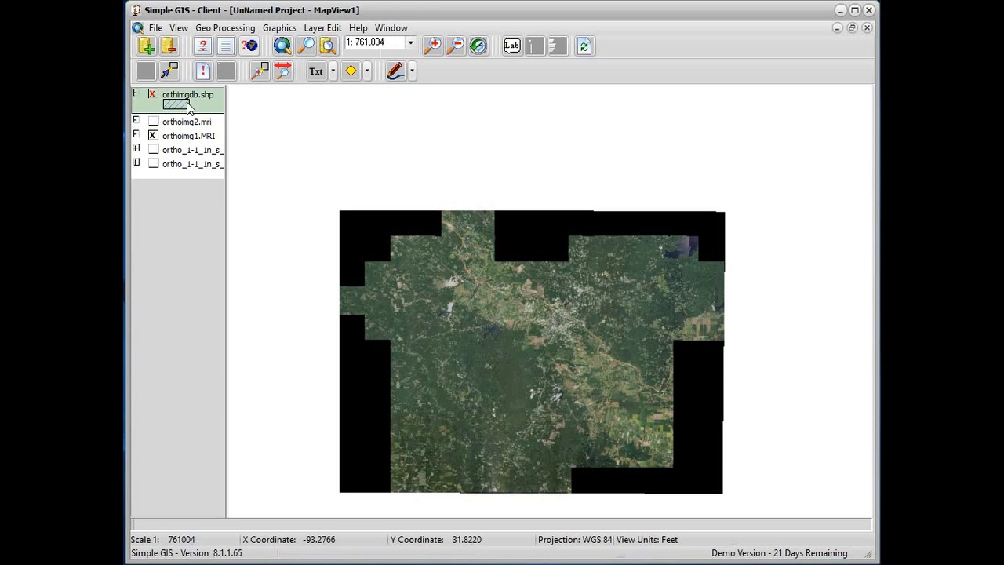
Draw a polygon feature in orthimgdb.shp tracing the stepped edge of the orthoimg1.MRI imagery, leaving out the black borders
left_click(413, 72)
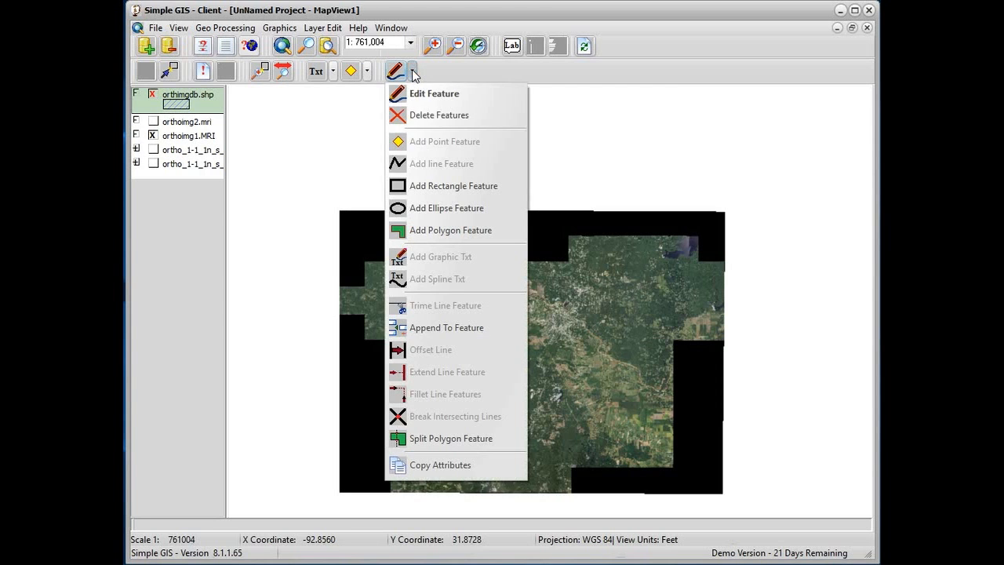
left_click(451, 230)
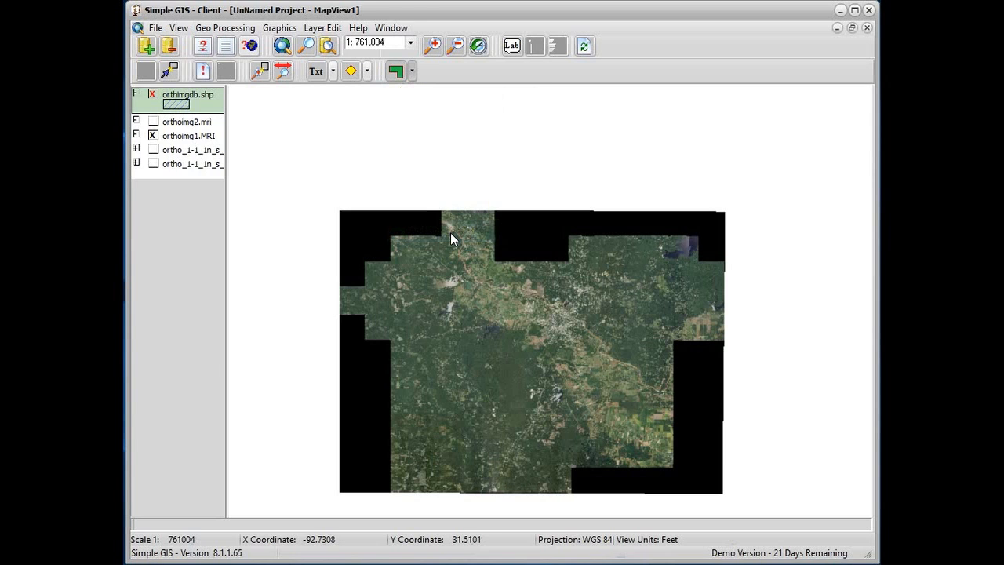
left_click(393, 488)
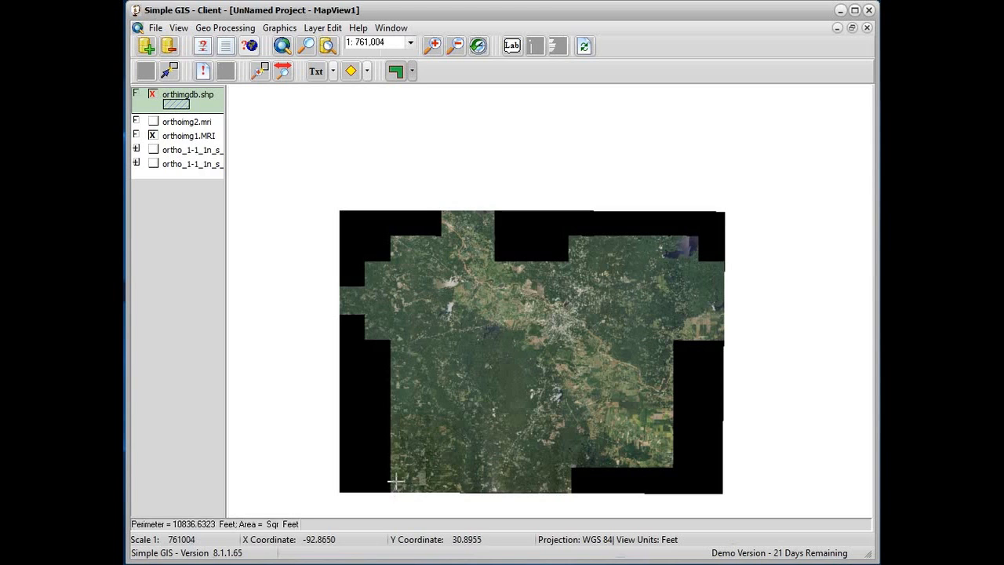
left_click(393, 334)
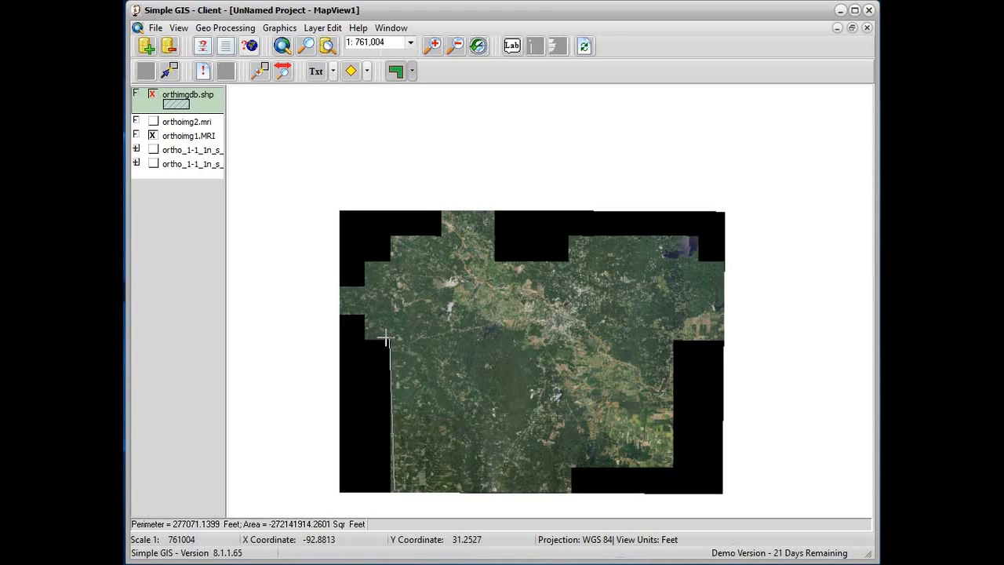
left_click(366, 338)
left_click(366, 311)
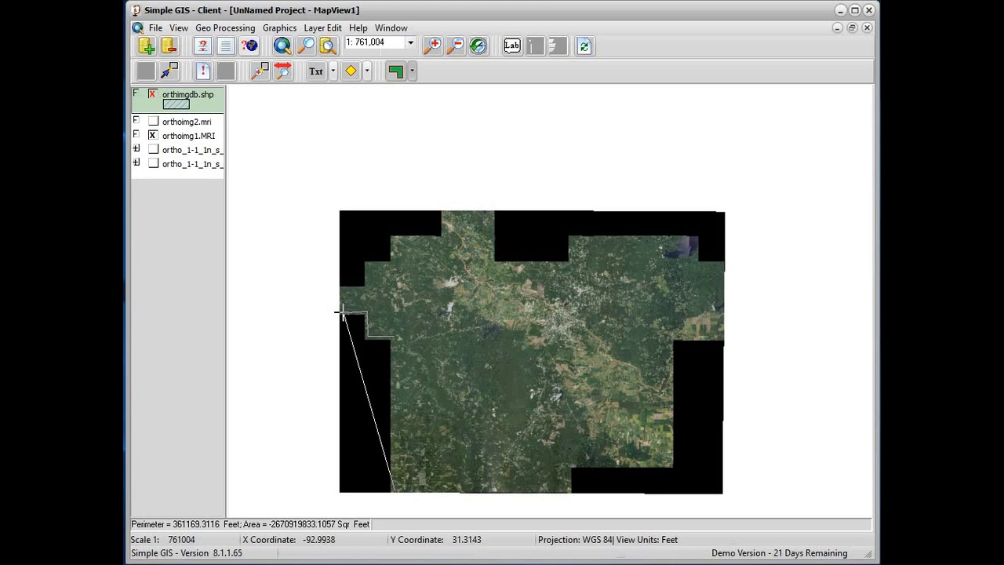
left_click(341, 313)
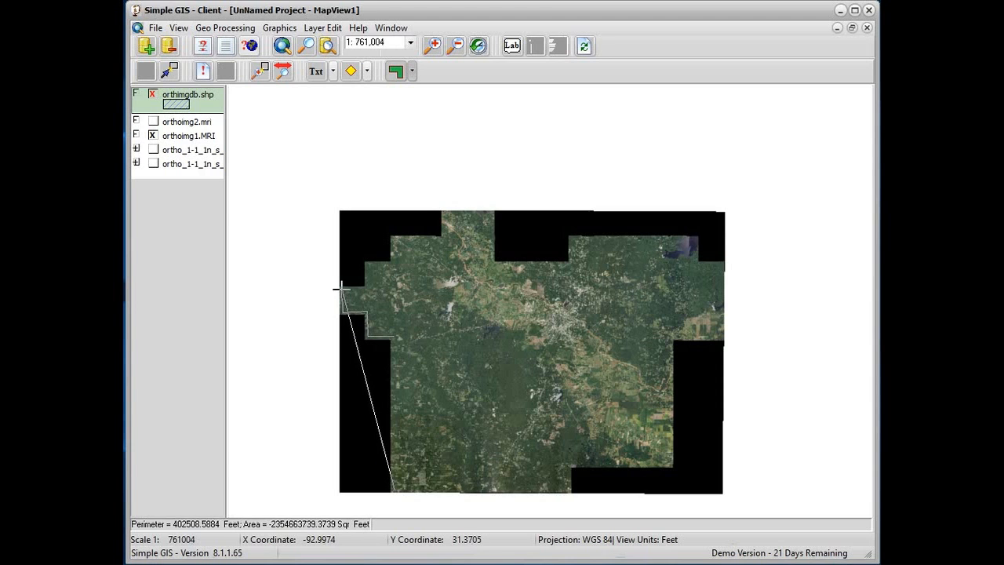
left_click(342, 288)
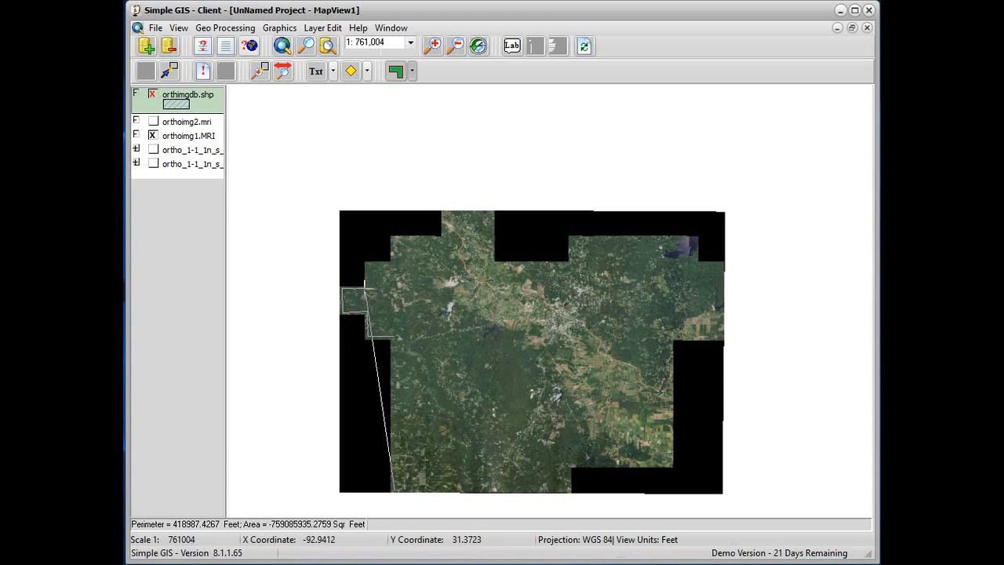
left_click(368, 287)
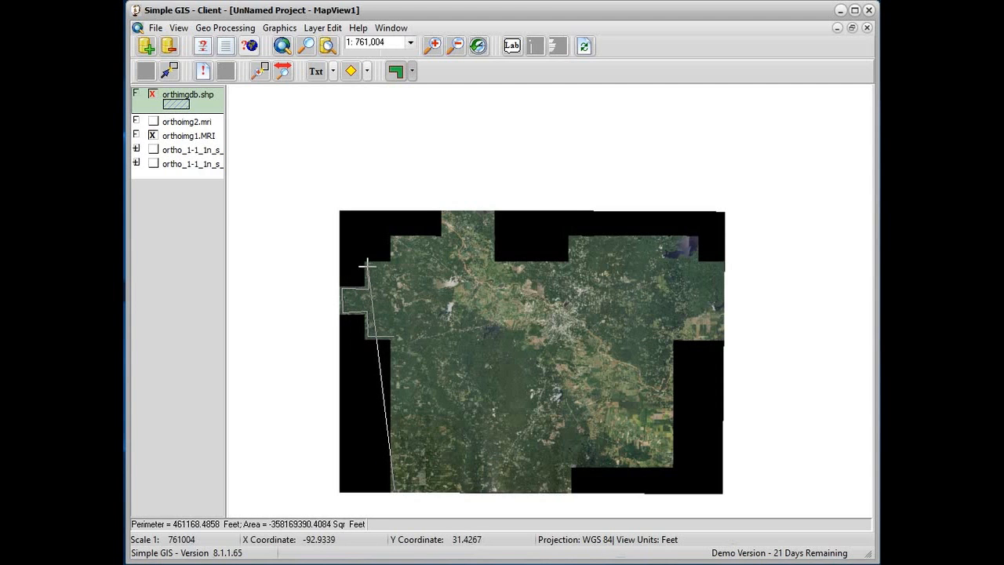
left_click(366, 265)
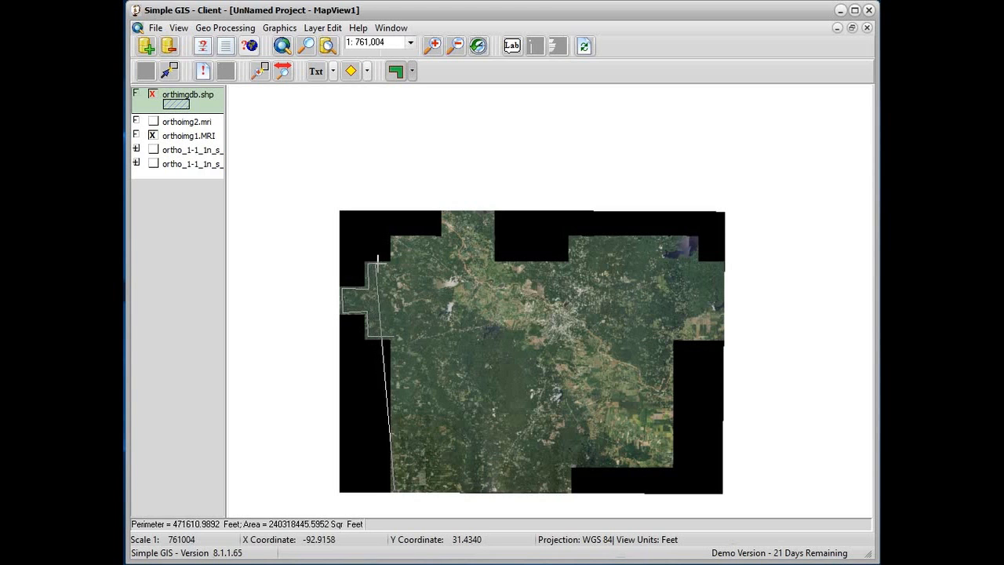
left_click(394, 264)
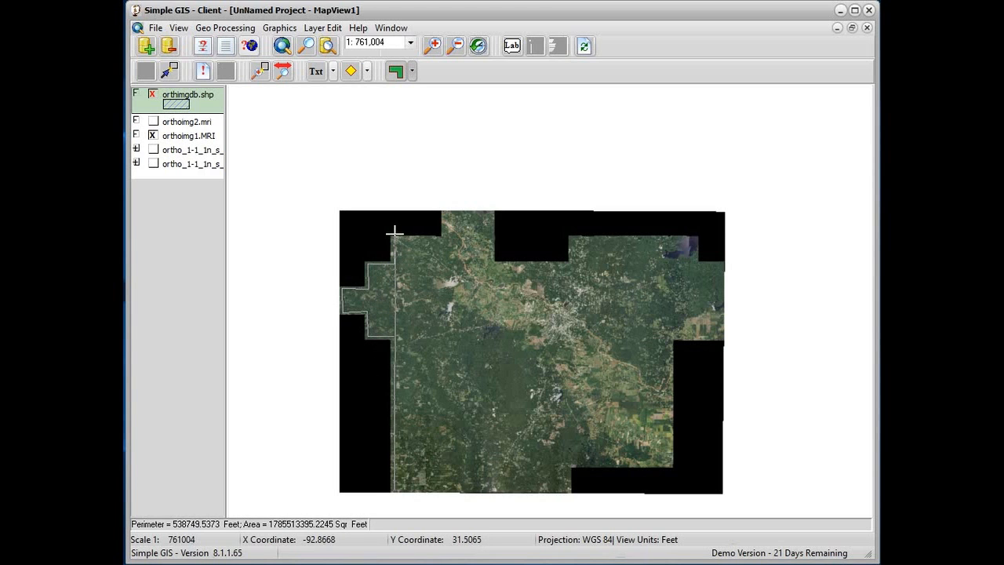
left_click(394, 235)
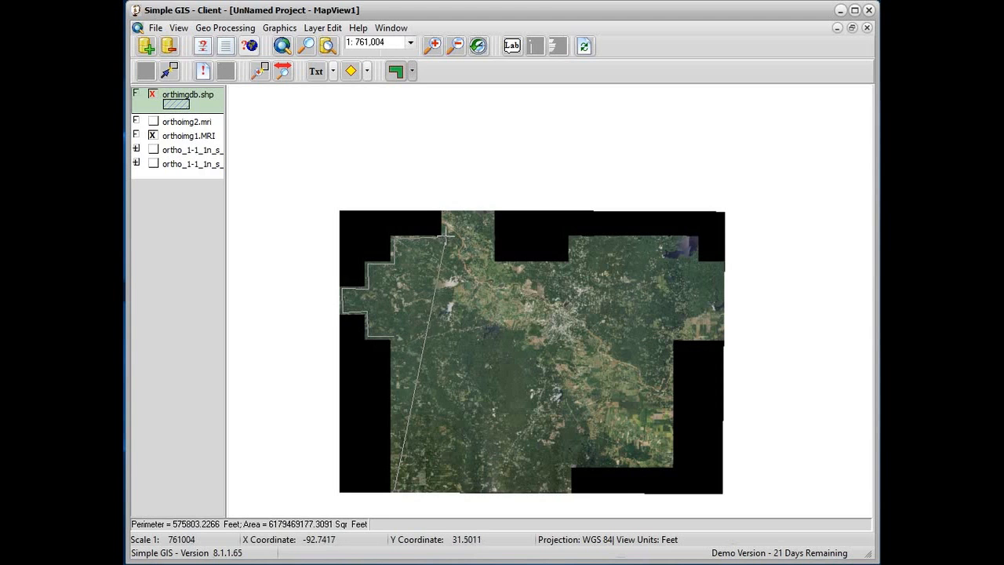
left_click(444, 236)
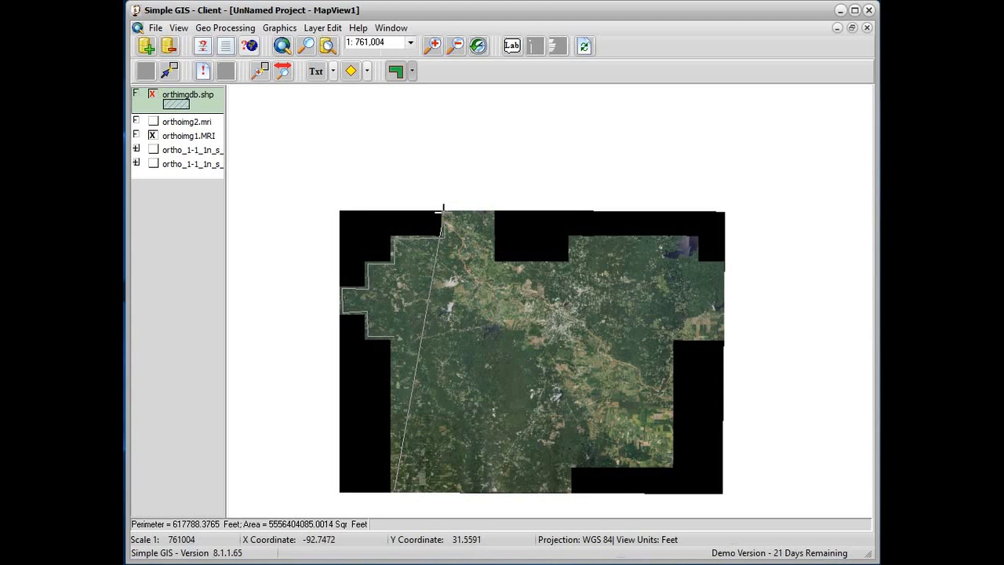
left_click(443, 210)
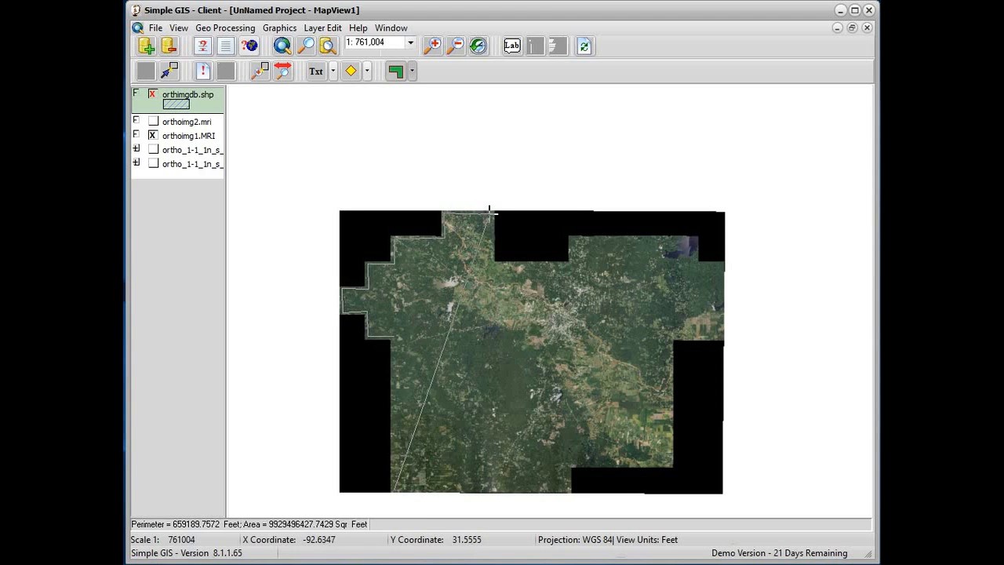
left_click(492, 210)
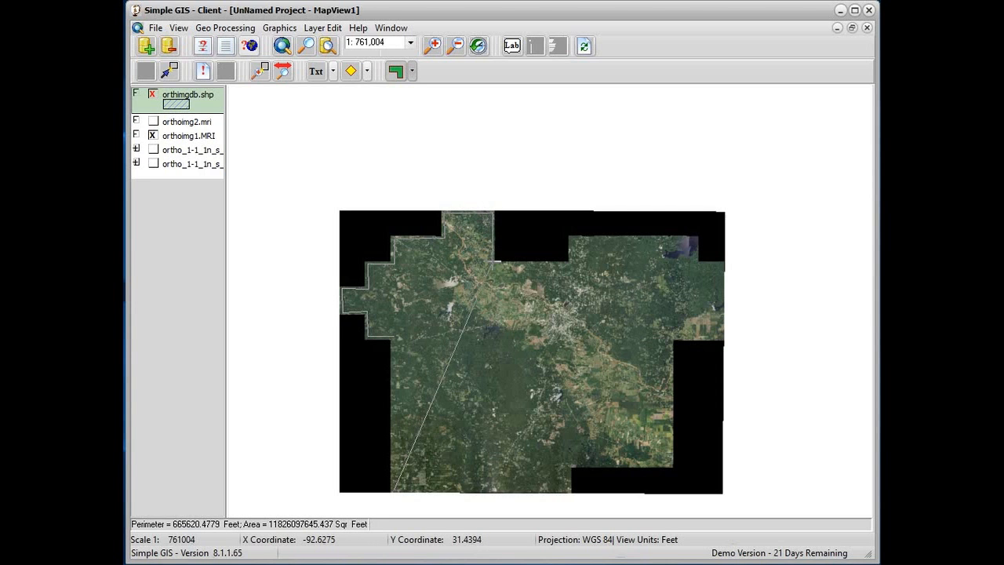
left_click(493, 262)
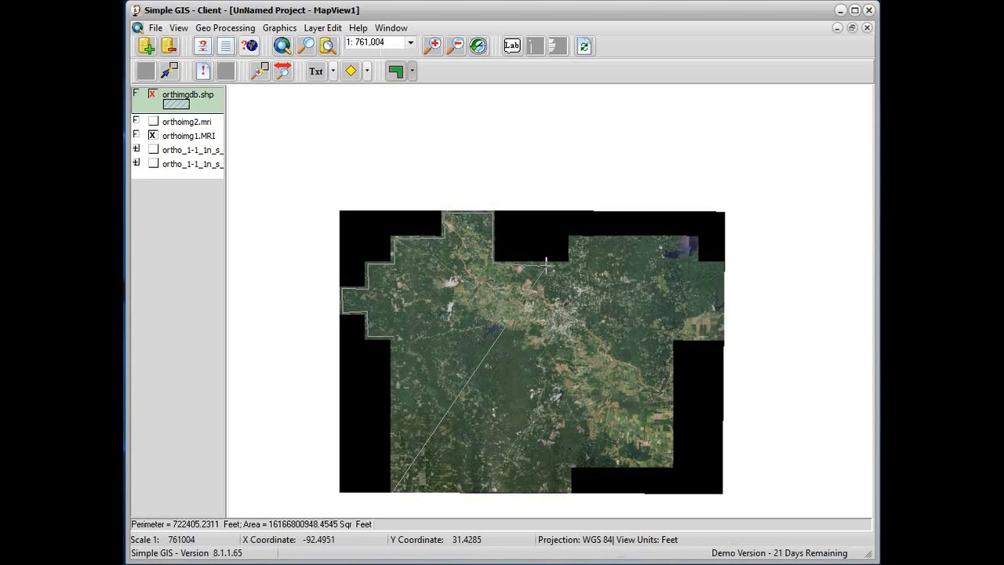
left_click(570, 262)
left_click(570, 236)
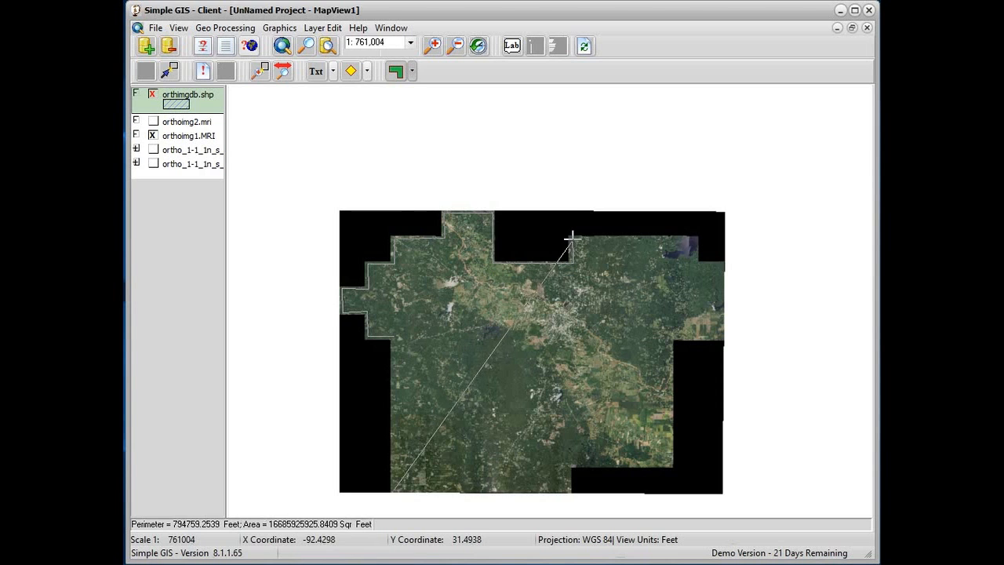
left_click(696, 237)
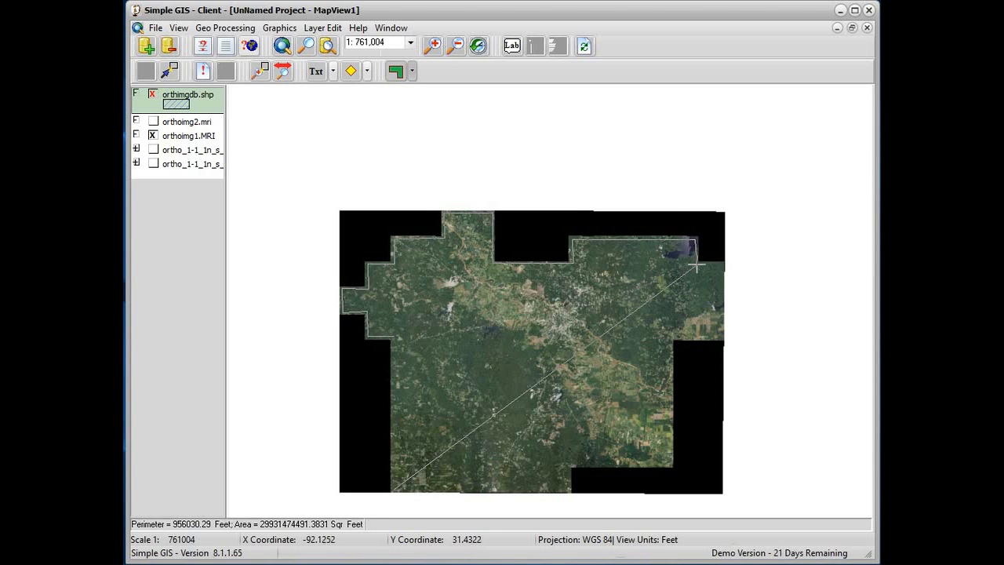
left_click(696, 265)
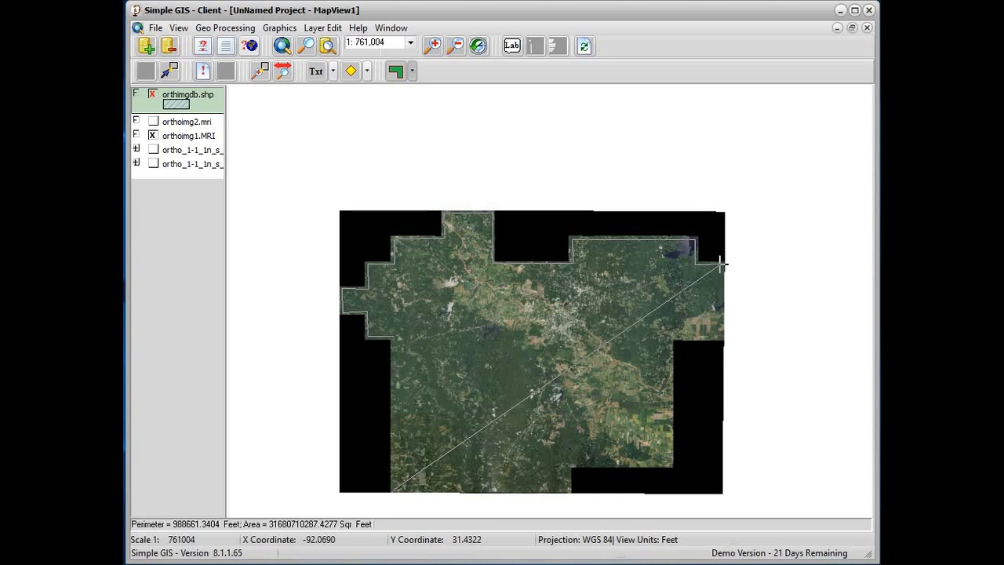
left_click(722, 264)
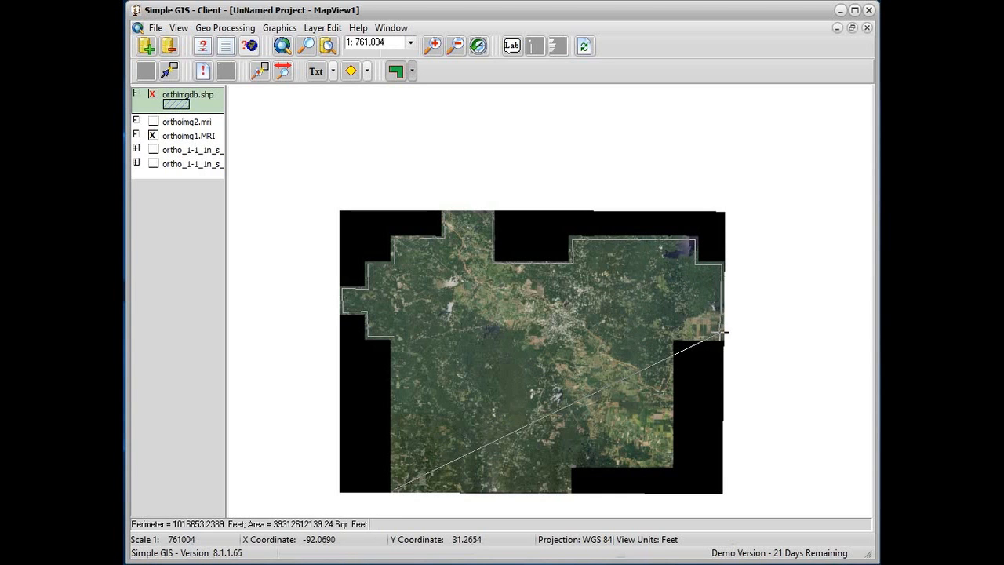
left_click(722, 339)
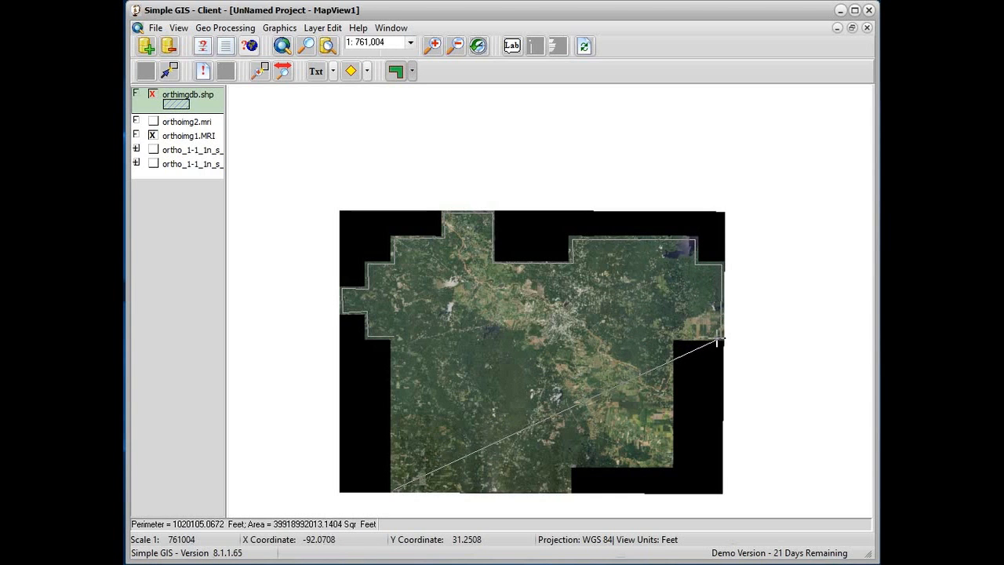
left_click(670, 339)
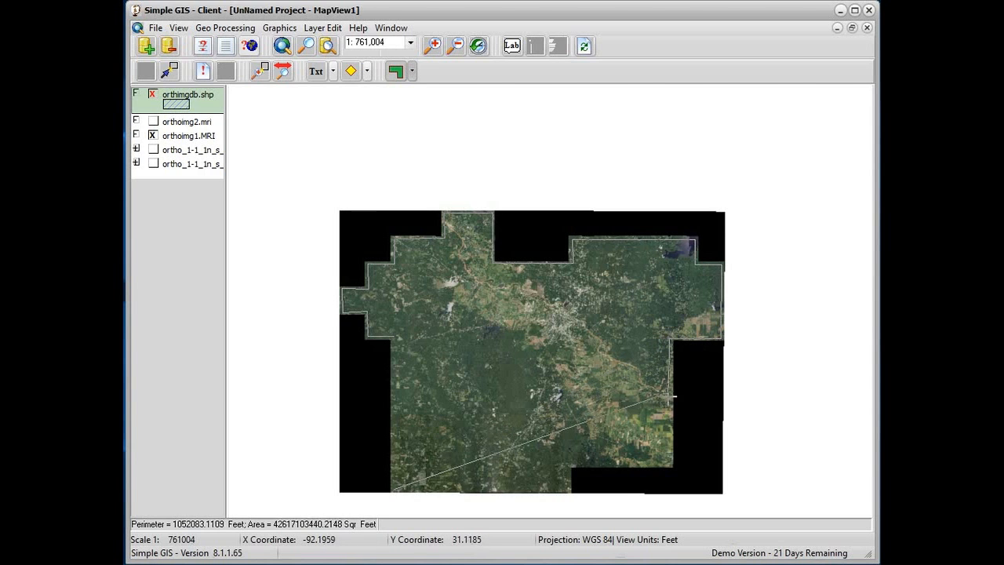
left_click(672, 468)
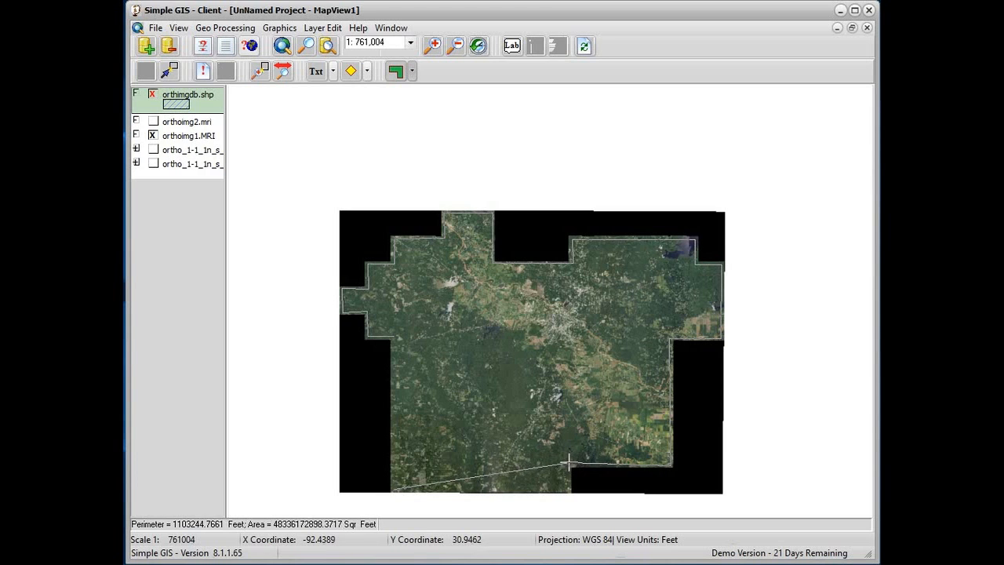
left_click(569, 464)
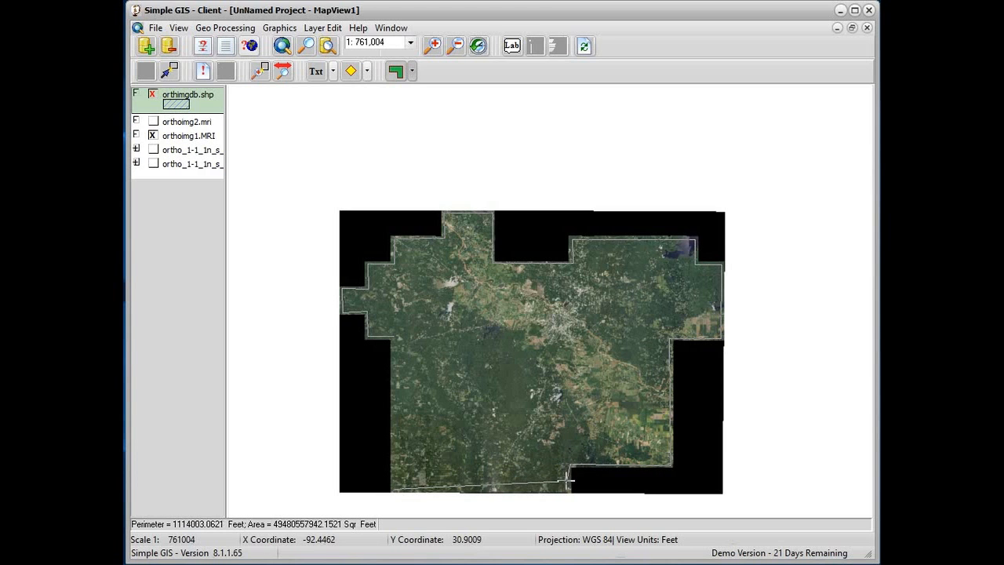
double_click(568, 493)
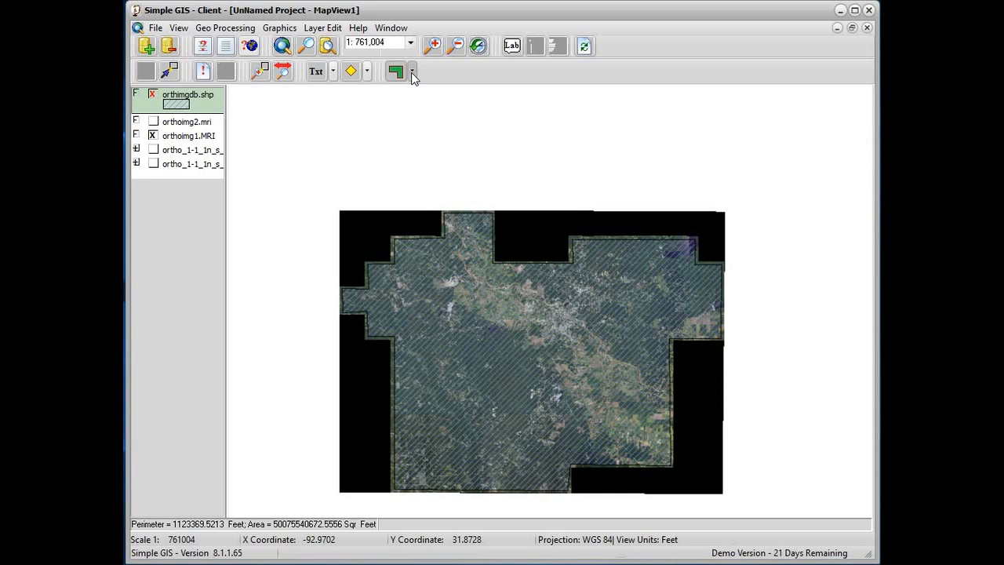
Query the new polygon's attributes and set its ImgFileName to orthoimg1.mri
left_click(203, 73)
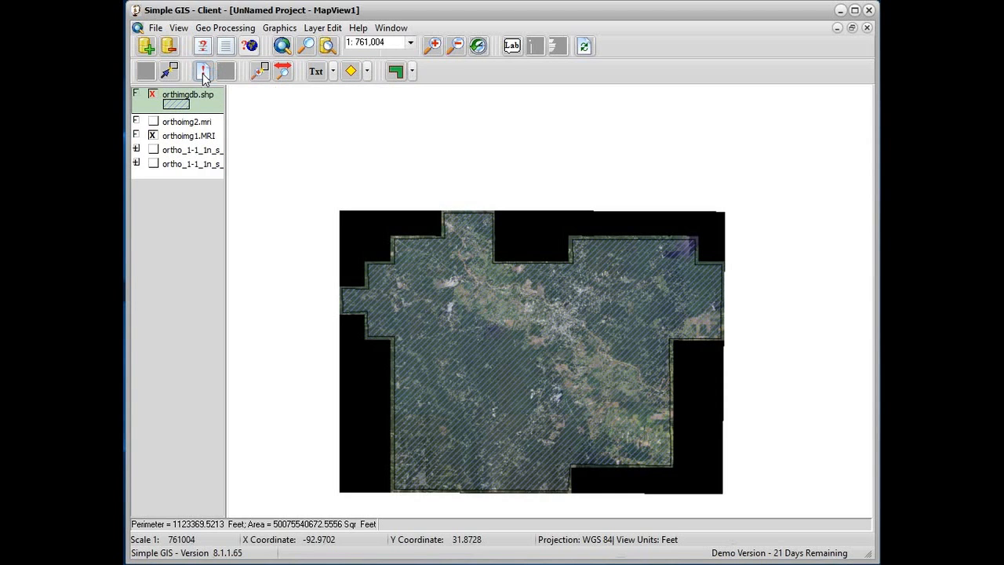
left_click(518, 336)
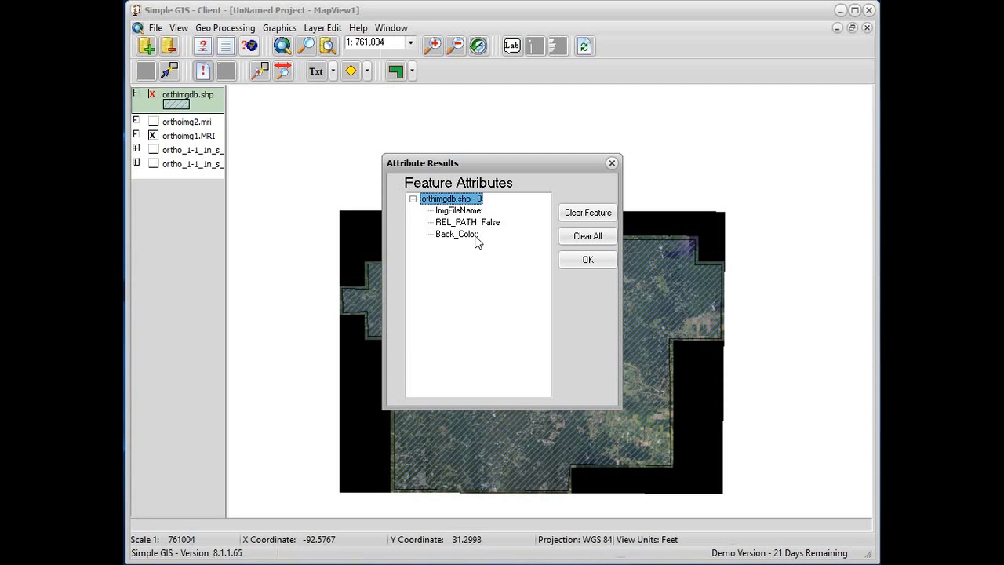
left_click(460, 212)
left_click(460, 212)
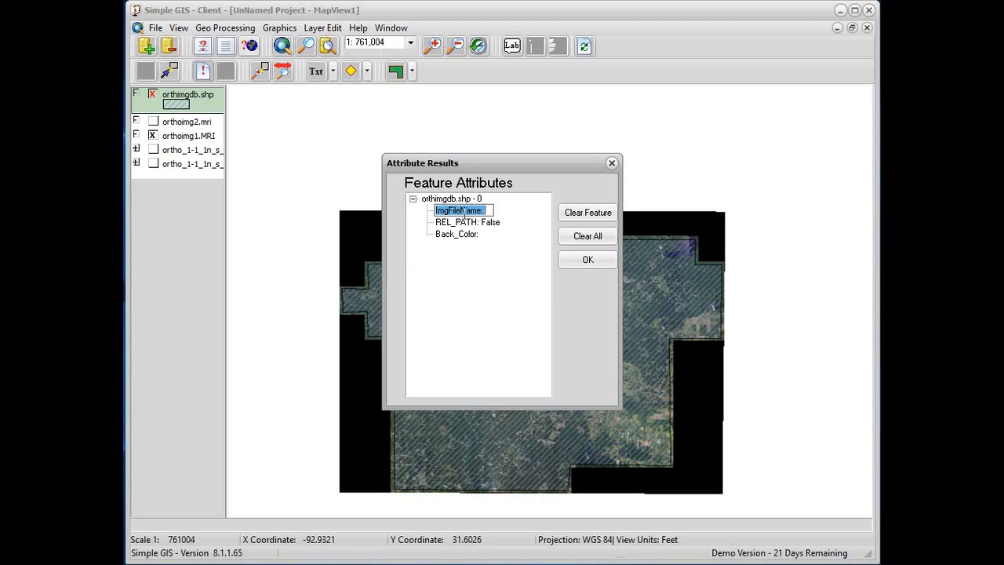
type("ortho")
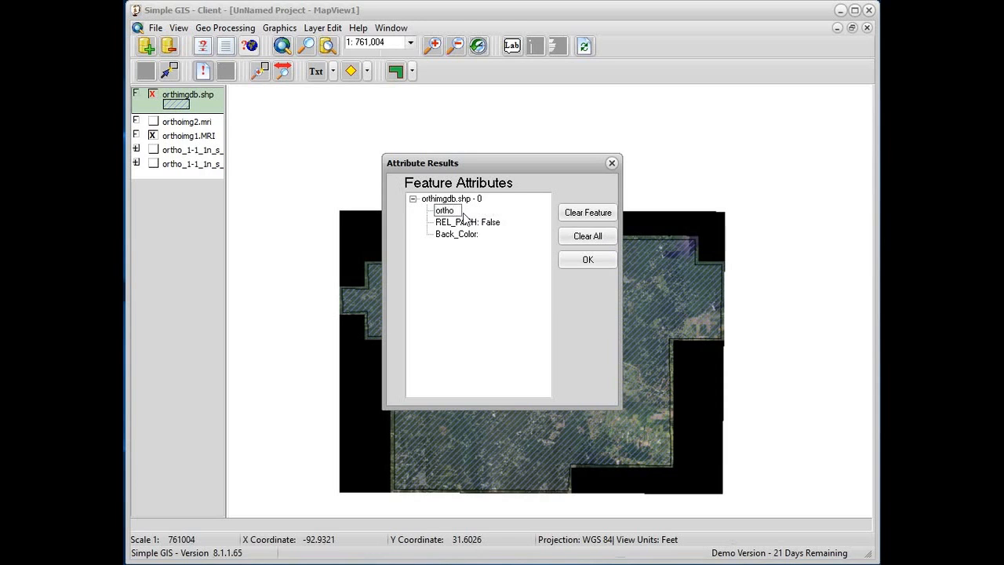
type("img1.mri")
key("Return")
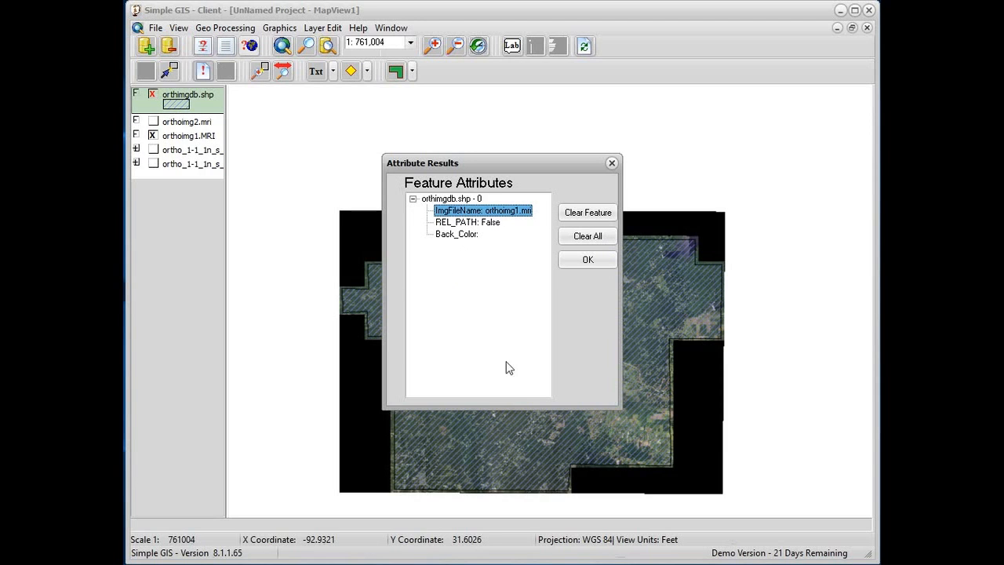
Set the polygon's REL_PATH attribute to true
left_click(491, 225)
left_click(480, 224)
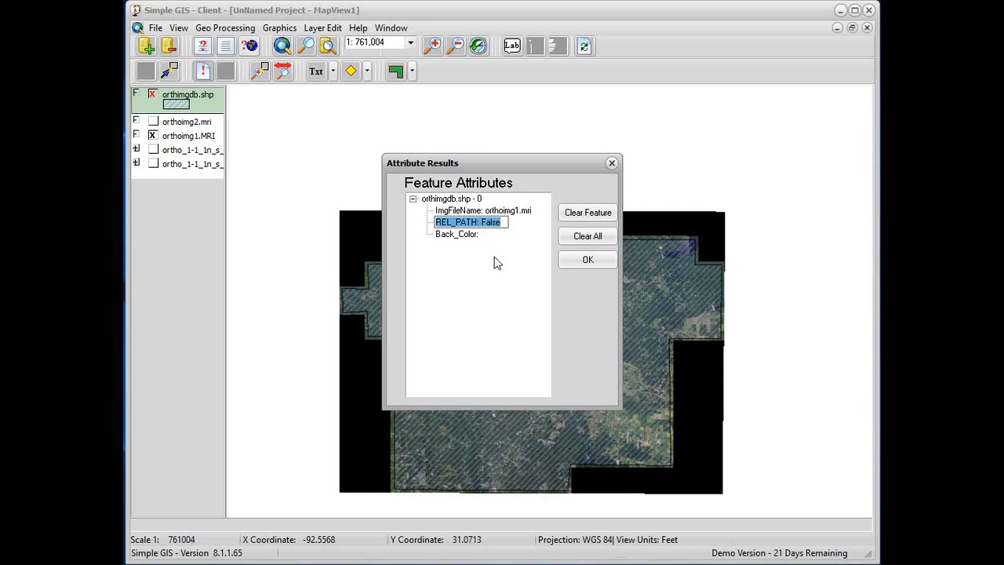
key("BackSpace")
type("tru")
key("Return")
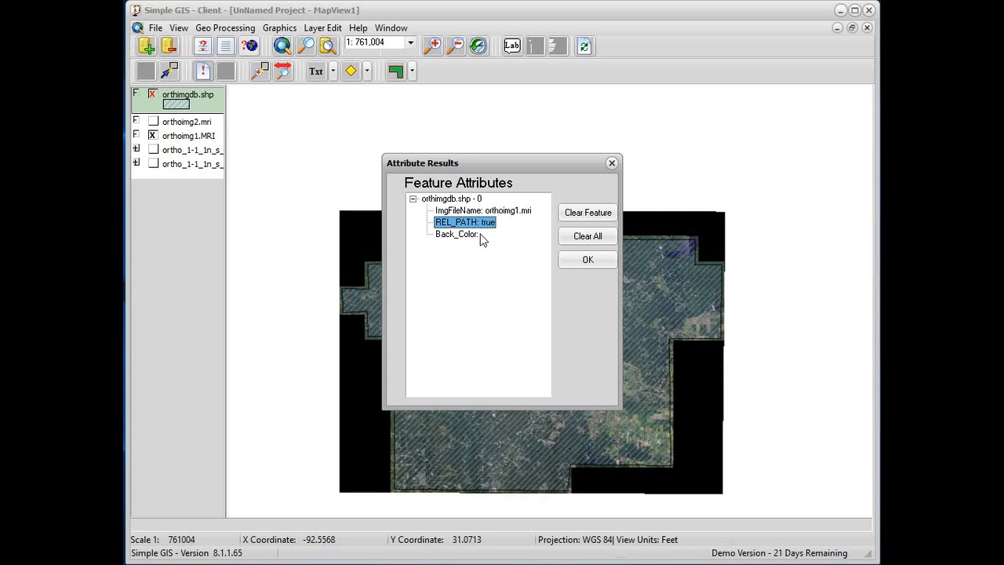
Clear the polygon's Back_Color attribute and accept the attribute results
left_click(472, 237)
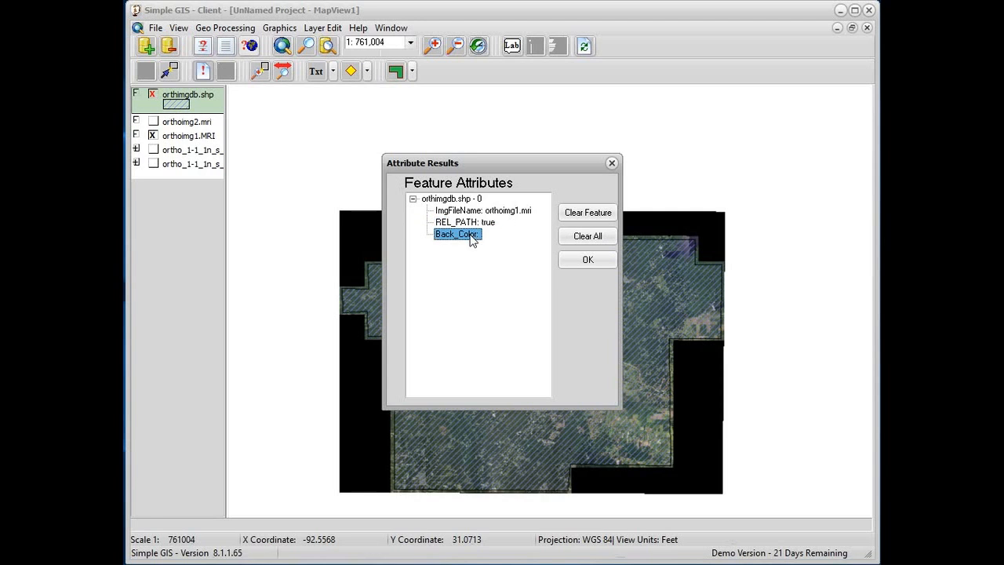
left_click(474, 235)
key("Delete")
key("Return")
left_click(588, 260)
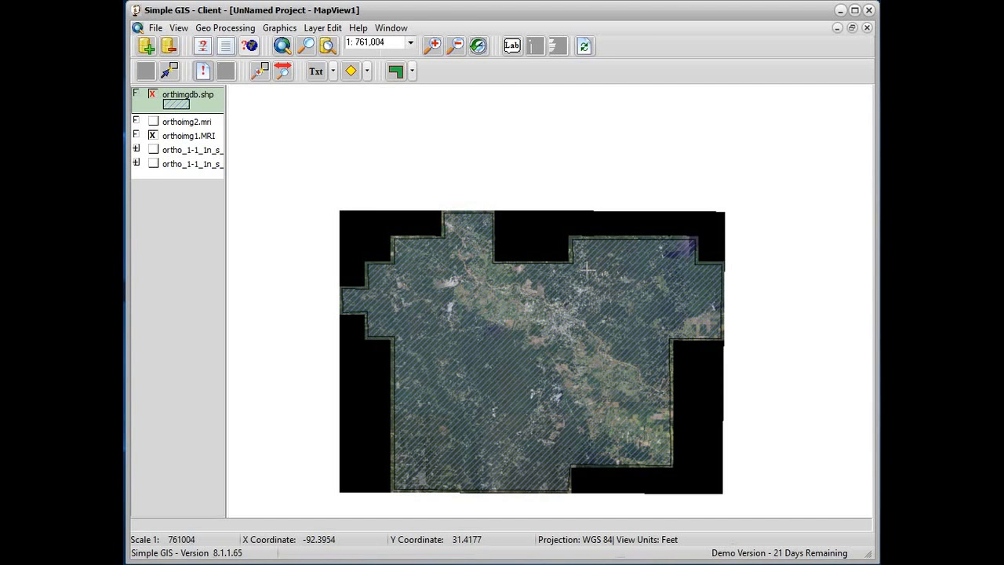
Hide orthoimg1.MRI and display orthoimg2.mri beneath the orthimgdb.shp polygon
left_click(153, 136)
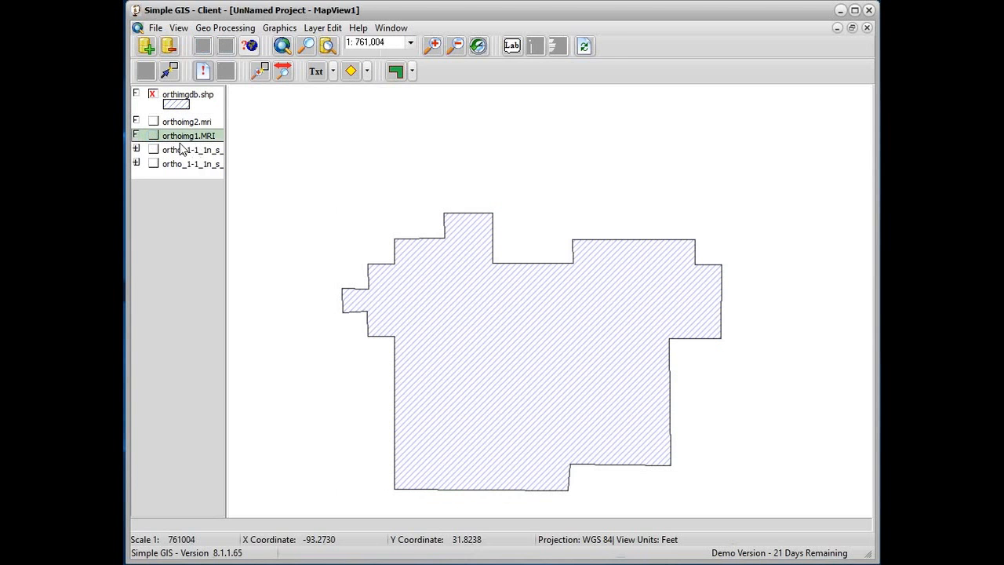
left_click(153, 123)
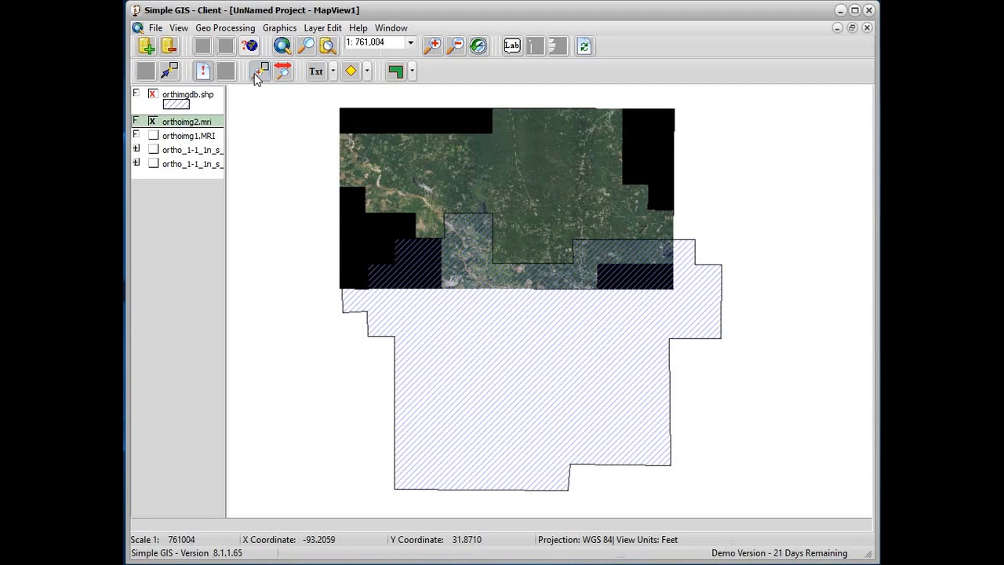
Start a new polygon in orthimgdb.shp, tracing the upper and eastern edges of the orthoimg2.mri imagery while excluding the black borders
left_click_drag(321, 90, 708, 303)
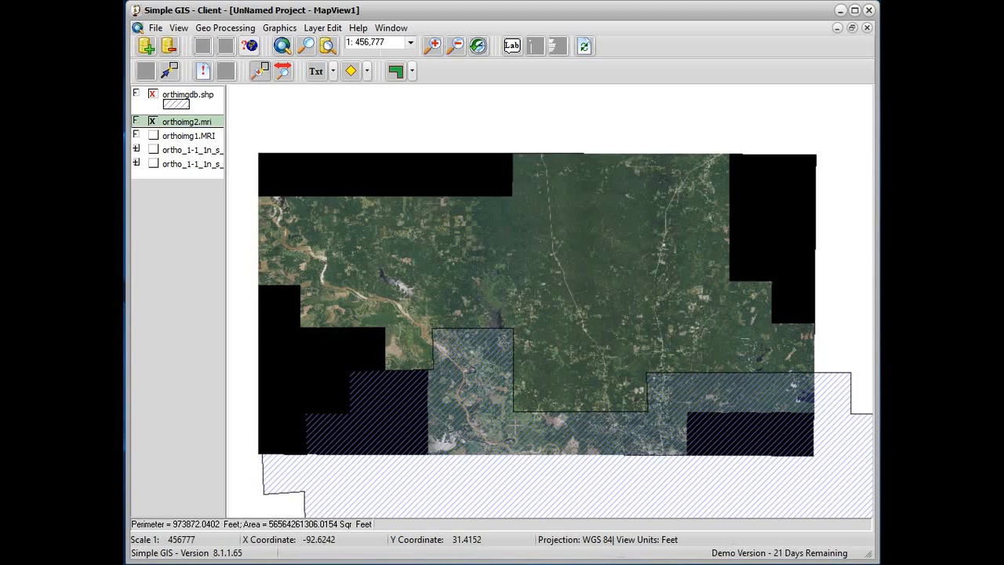
left_click(166, 95)
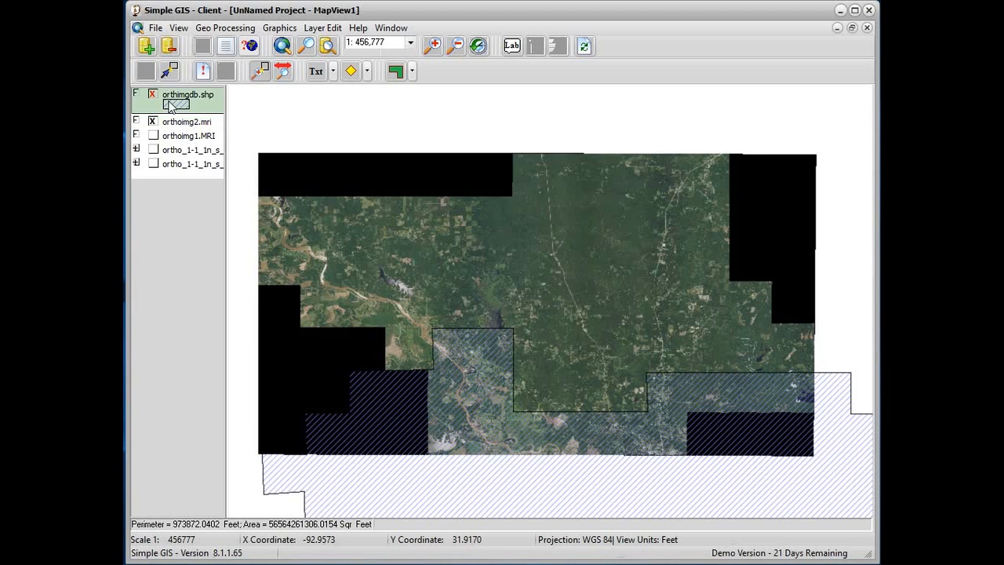
left_click(412, 71)
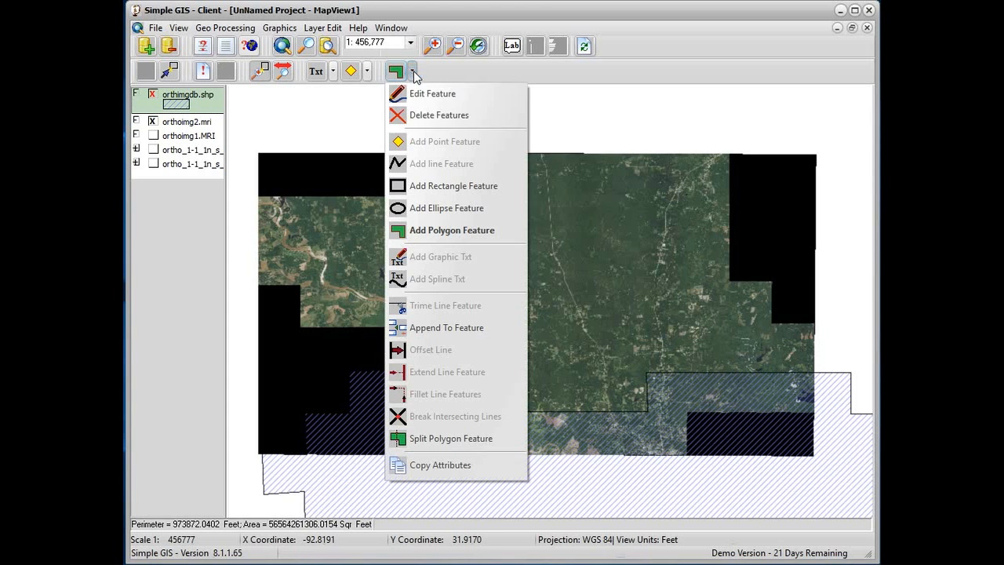
left_click(451, 232)
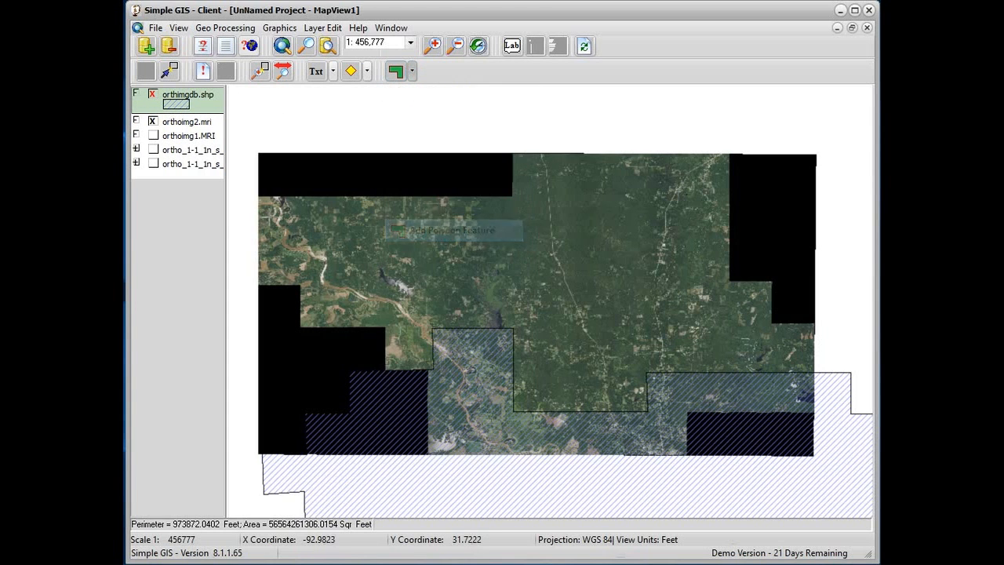
left_click(259, 196)
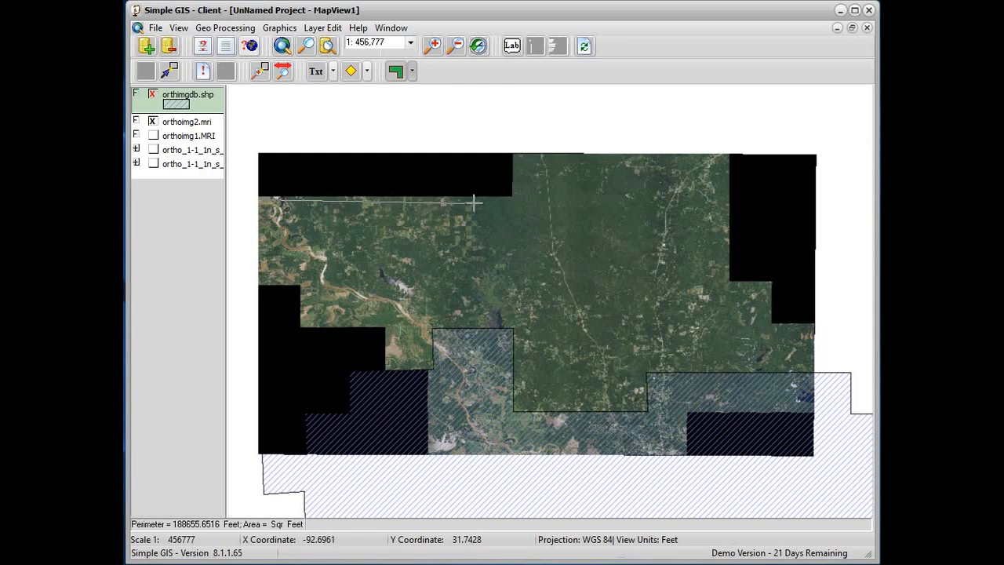
left_click(515, 197)
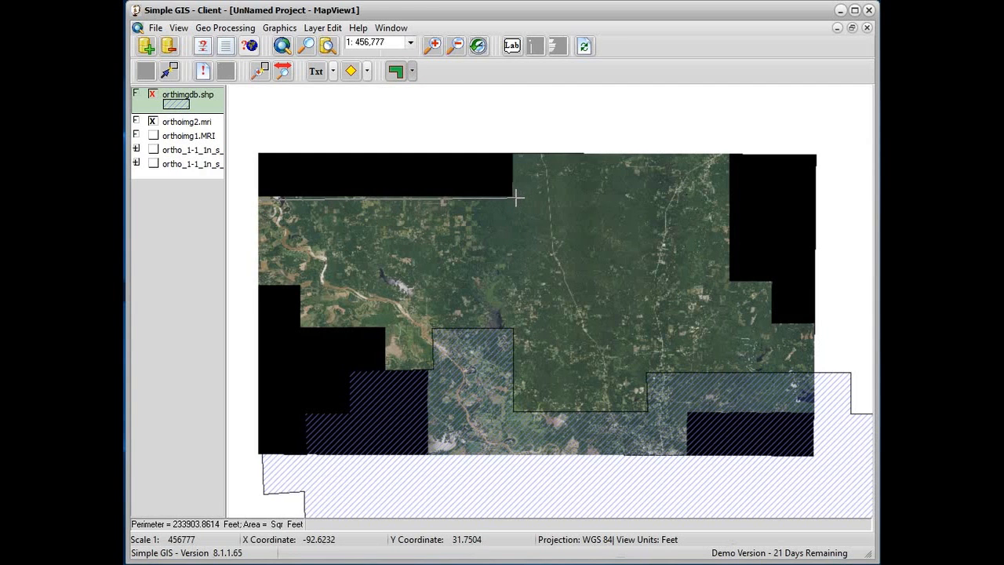
left_click(515, 154)
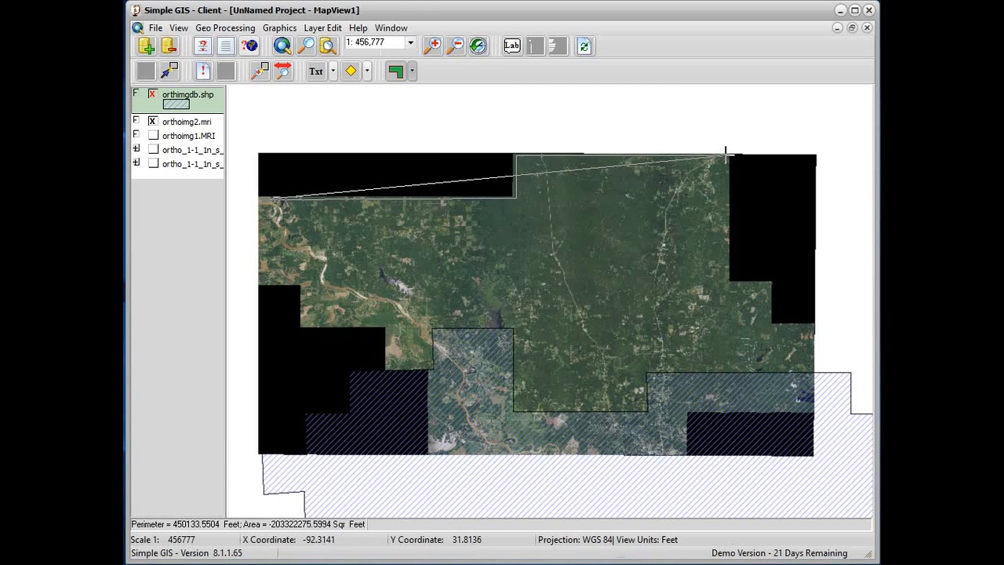
left_click(727, 154)
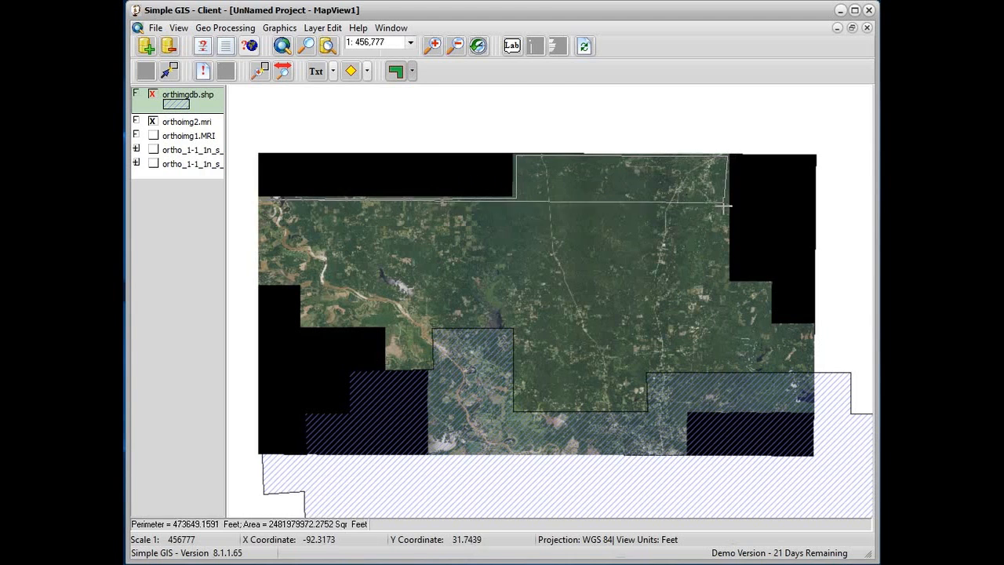
left_click(729, 282)
left_click(771, 283)
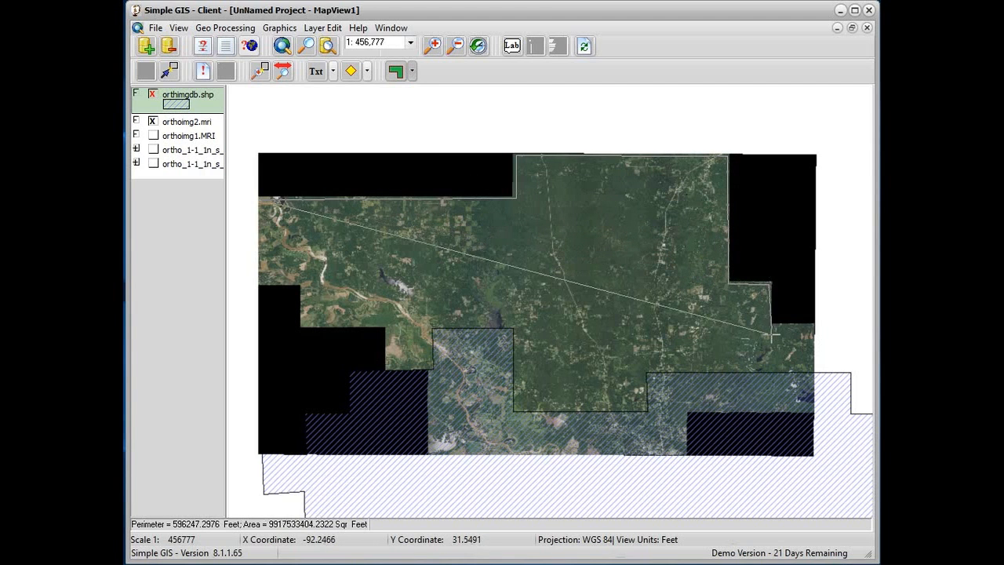
left_click(771, 324)
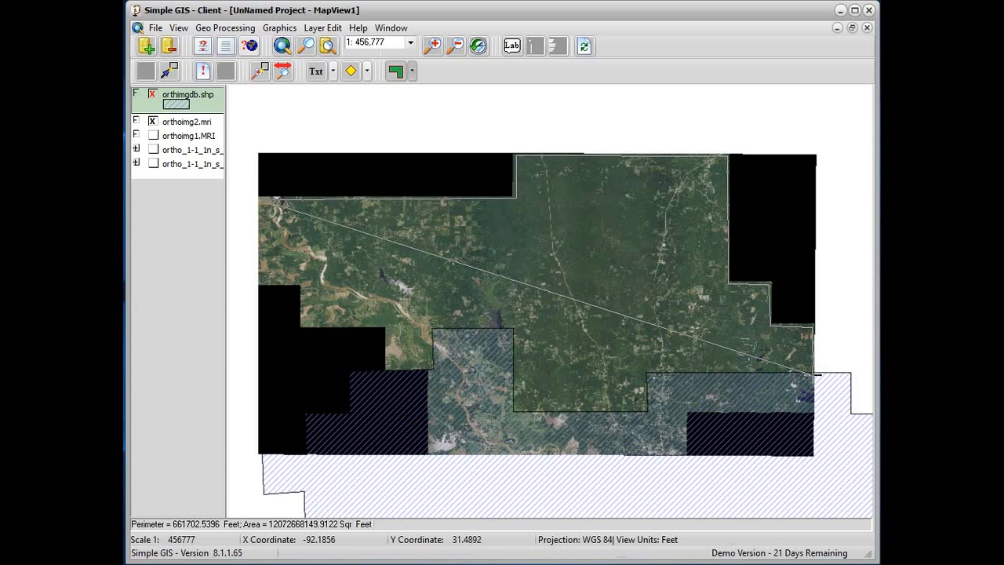
left_click(815, 378)
Continue the polygon outline westward, following the stepped upper boundary of the existing orthoimg1 coverage polygon with a slight overlap
left_click(648, 375)
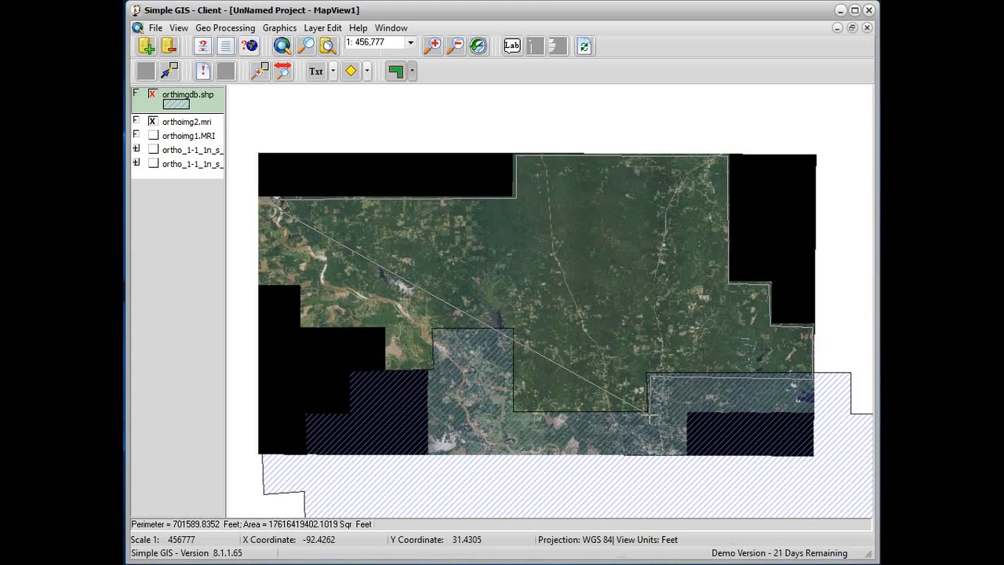
left_click(649, 412)
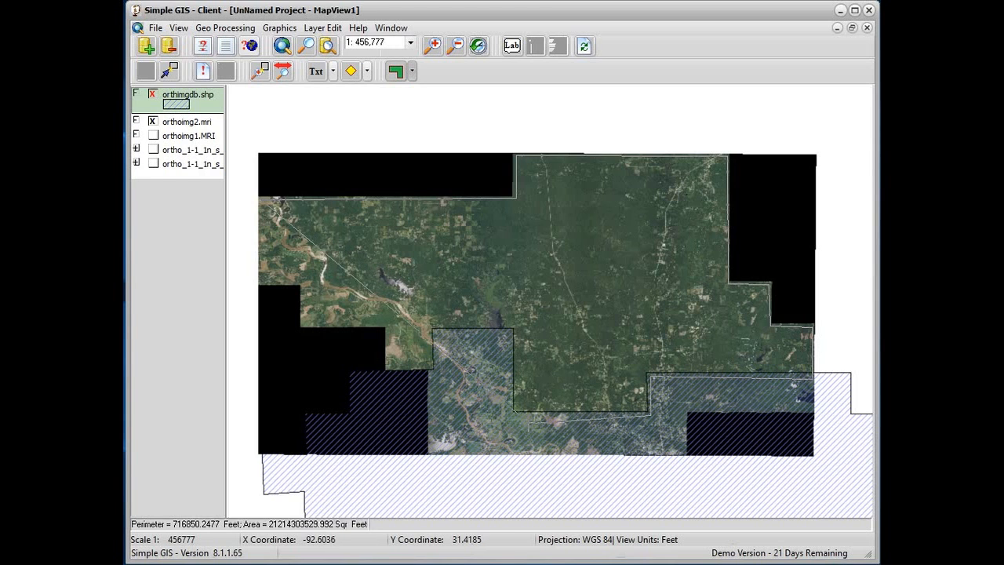
left_click(514, 413)
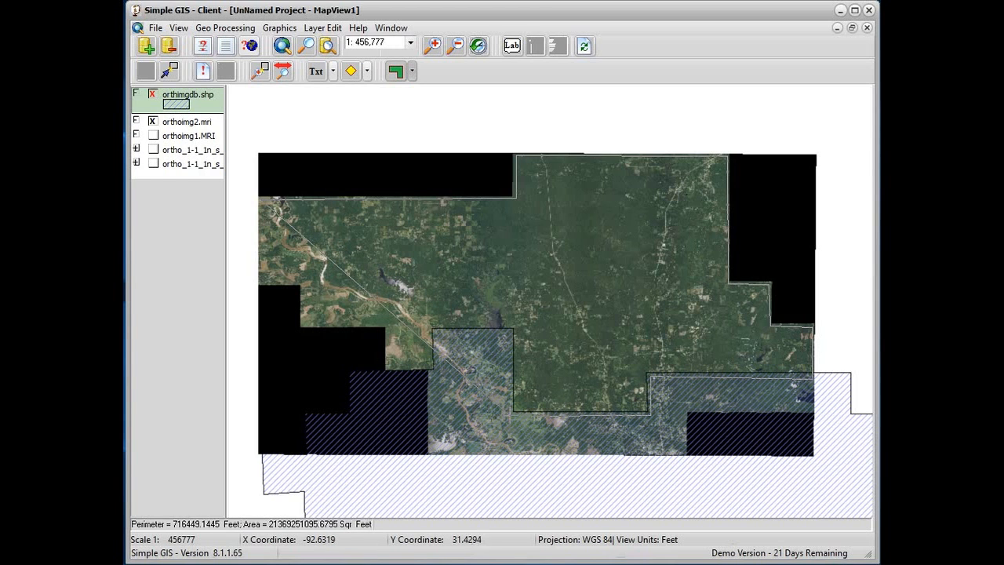
left_click(513, 331)
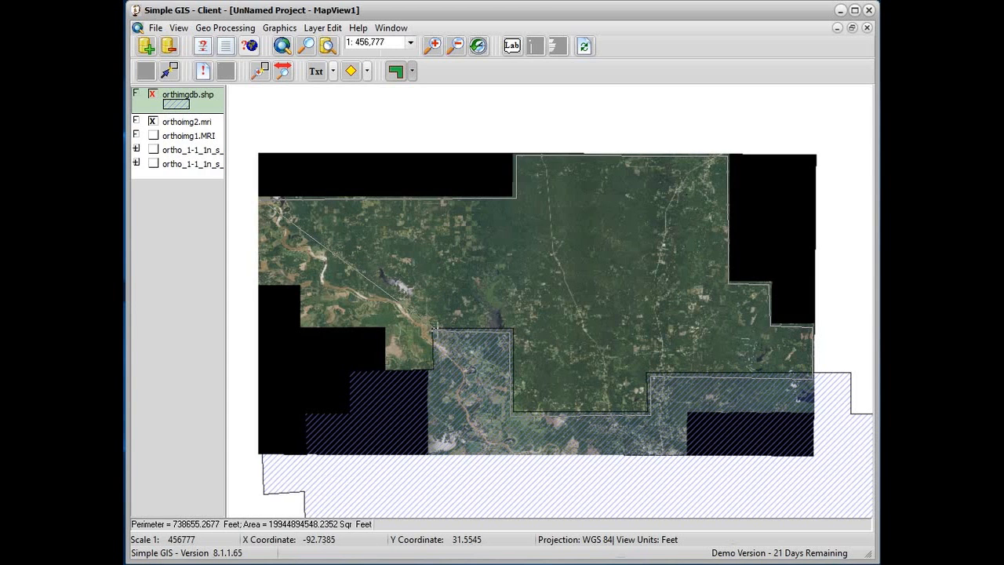
left_click(434, 328)
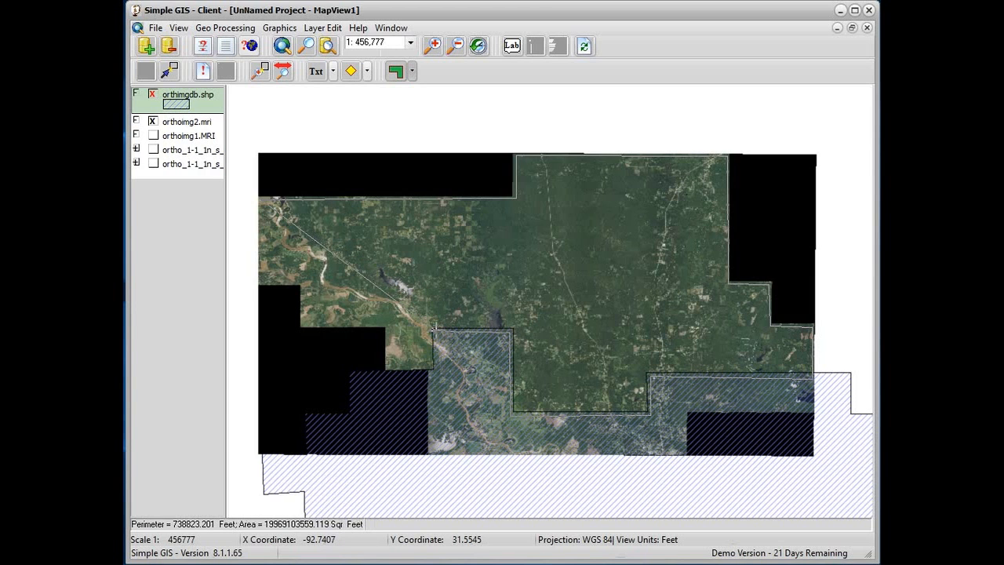
left_click(437, 371)
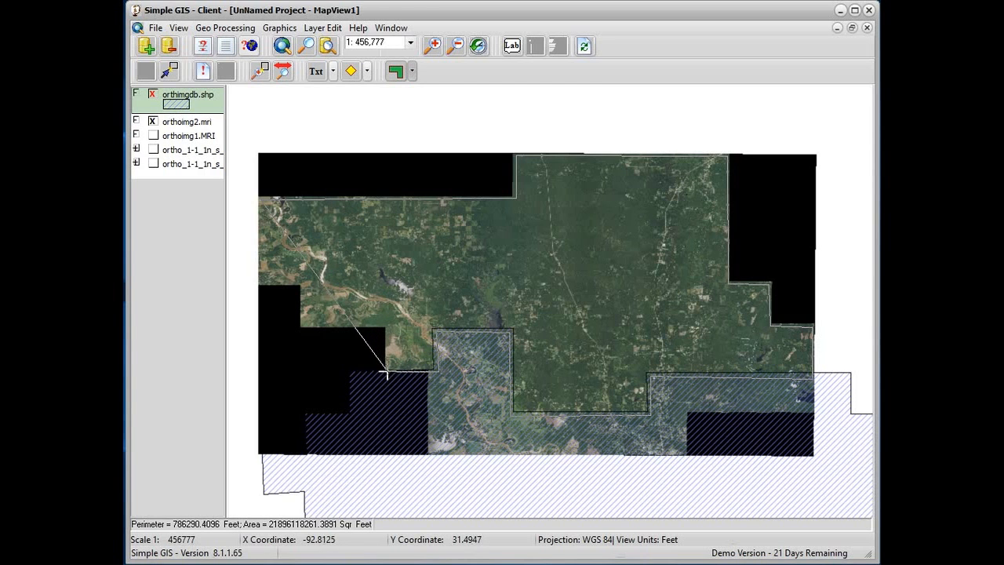
Trace the stepped southwestern edge of the imagery, leaving out the black areas, and finish the polygon
left_click(386, 372)
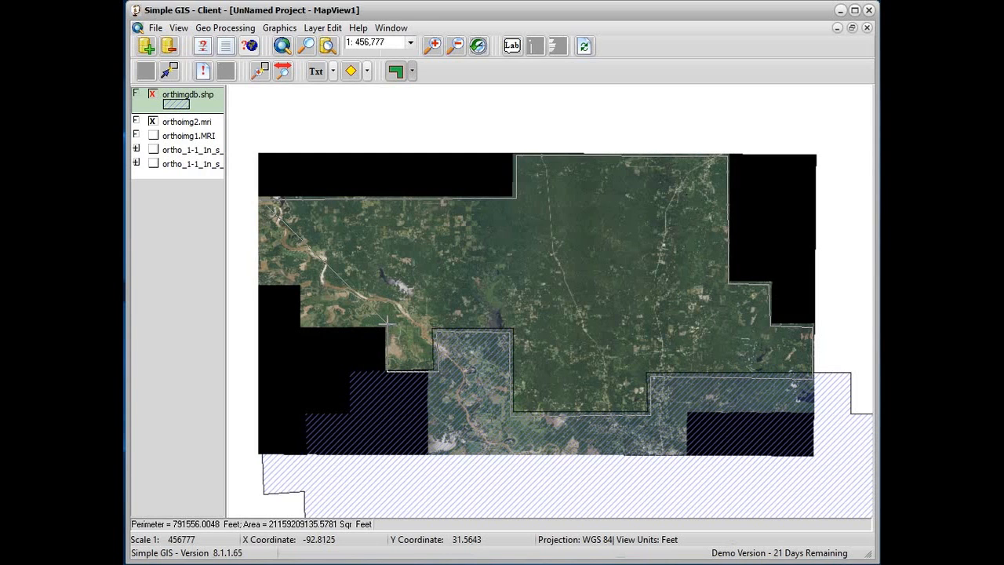
left_click(386, 323)
left_click(301, 324)
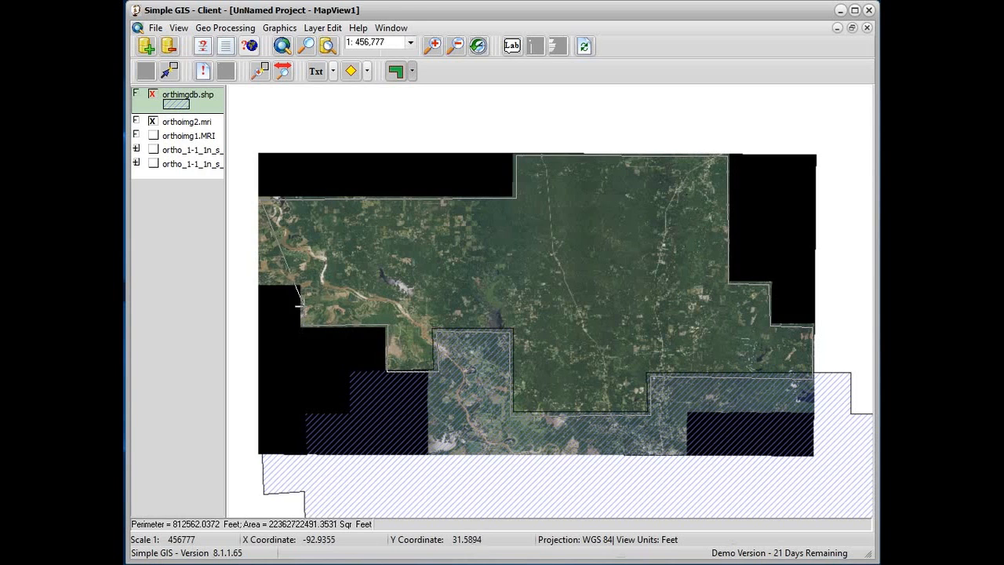
left_click(303, 281)
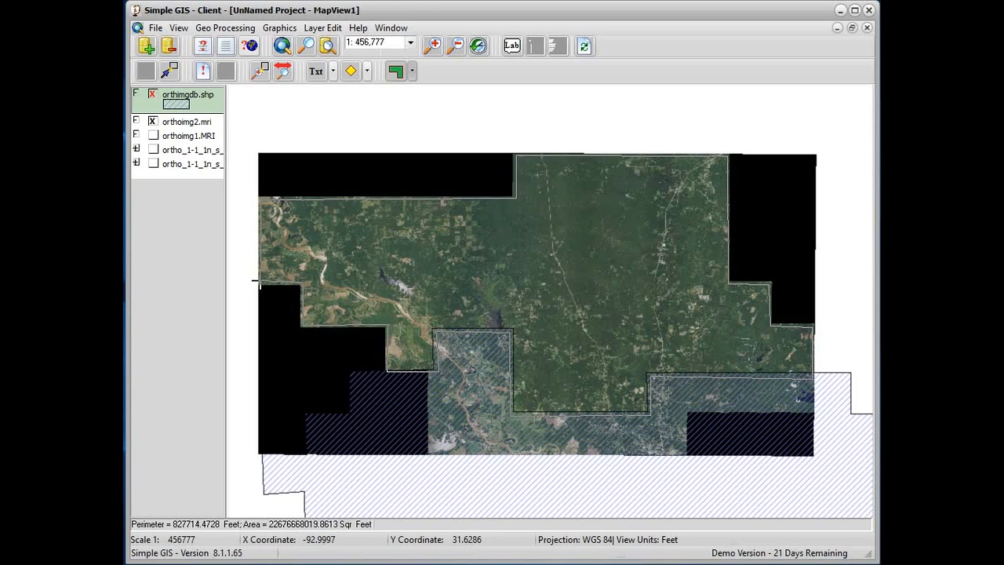
double_click(259, 281)
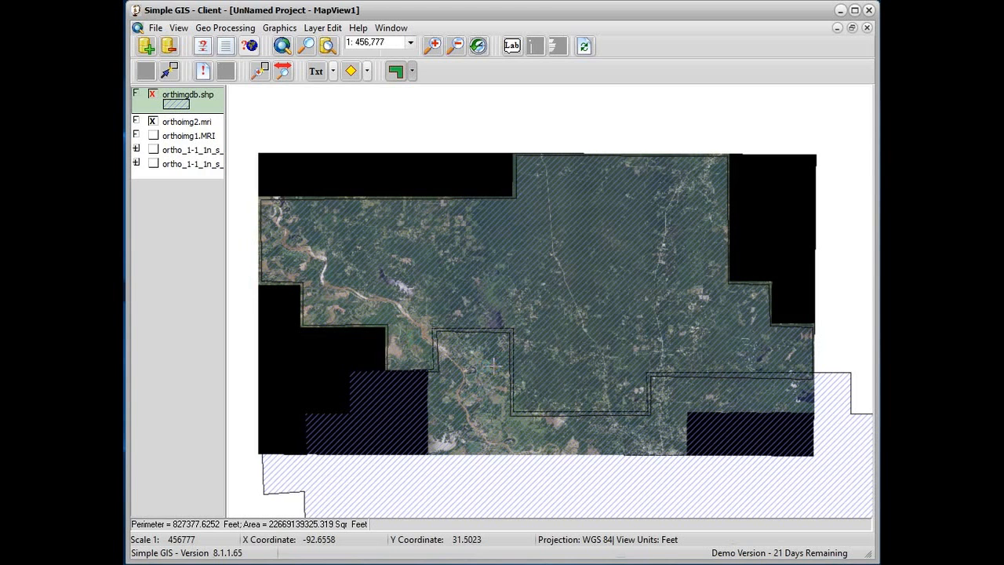
Query the new northern polygon's attributes and set its ImgFileName to orthoimg2.mri
left_click(202, 75)
left_click(473, 232)
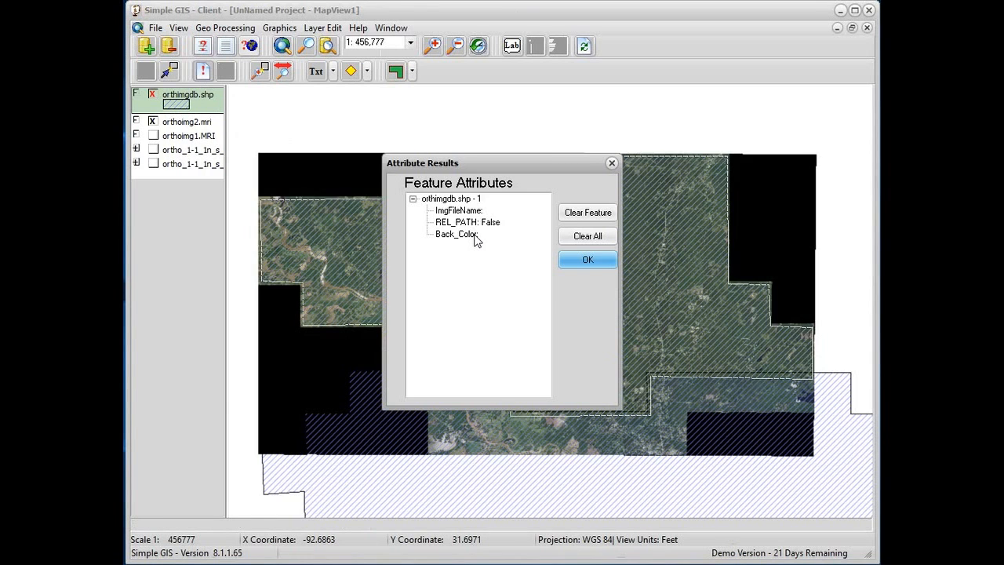
left_click(464, 213)
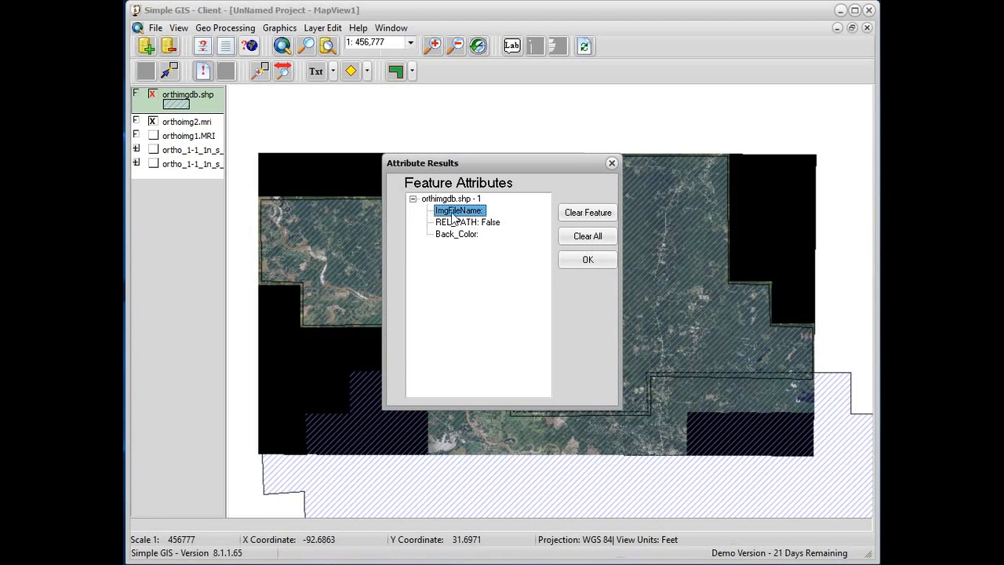
left_click(452, 213)
type("ortho")
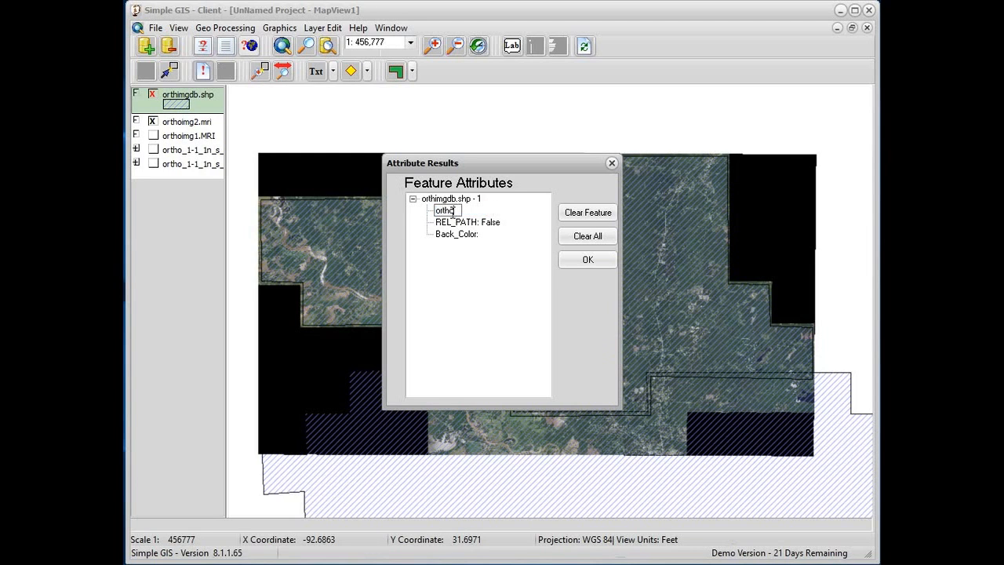
type("himgdb")
left_click(451, 212)
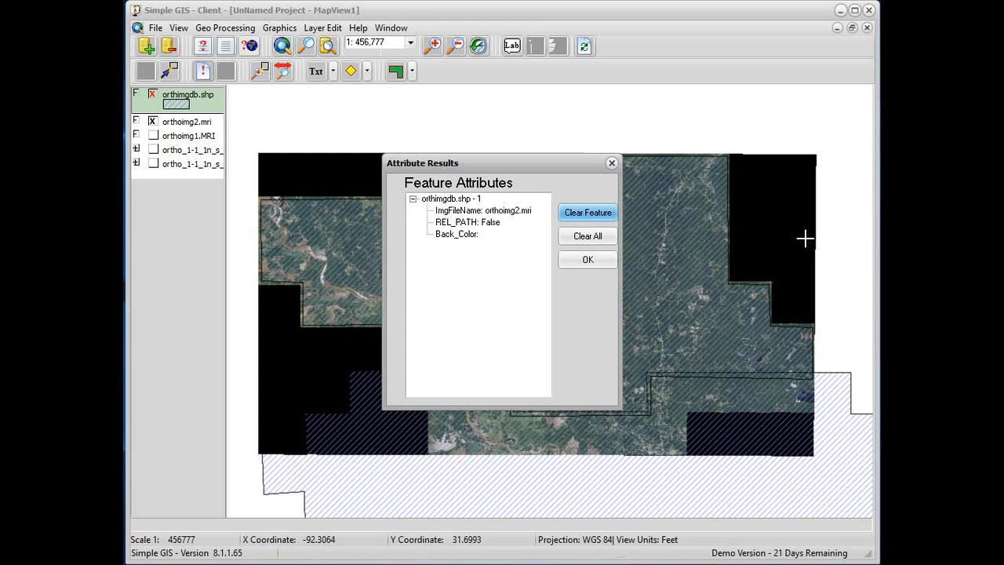
Set the polygon's REL_PATH attribute to true and Back_Color to 0, and accept the attribute results
left_click(497, 225)
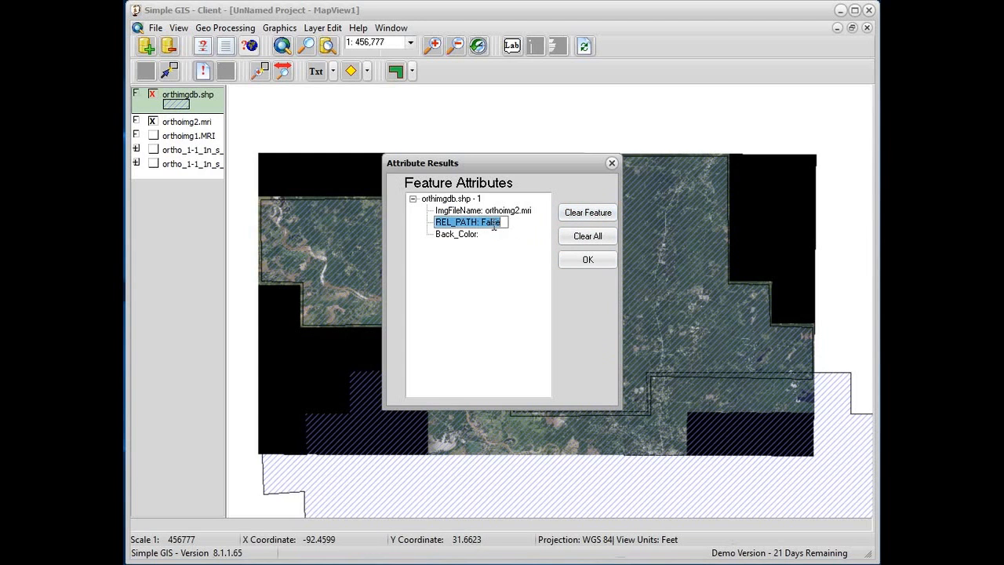
type("true")
left_click(470, 235)
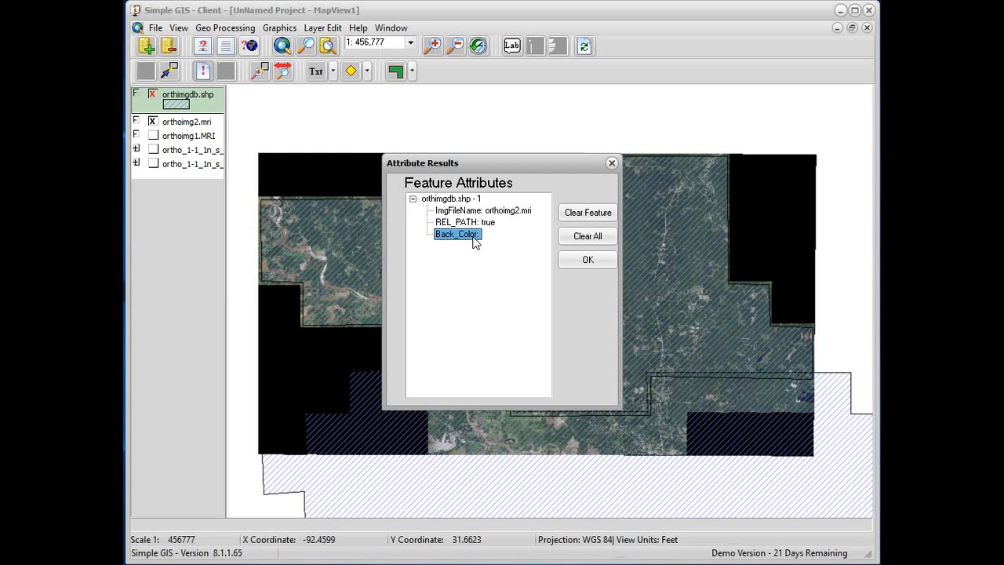
left_click(476, 237)
type("0")
key("Return")
left_click(588, 260)
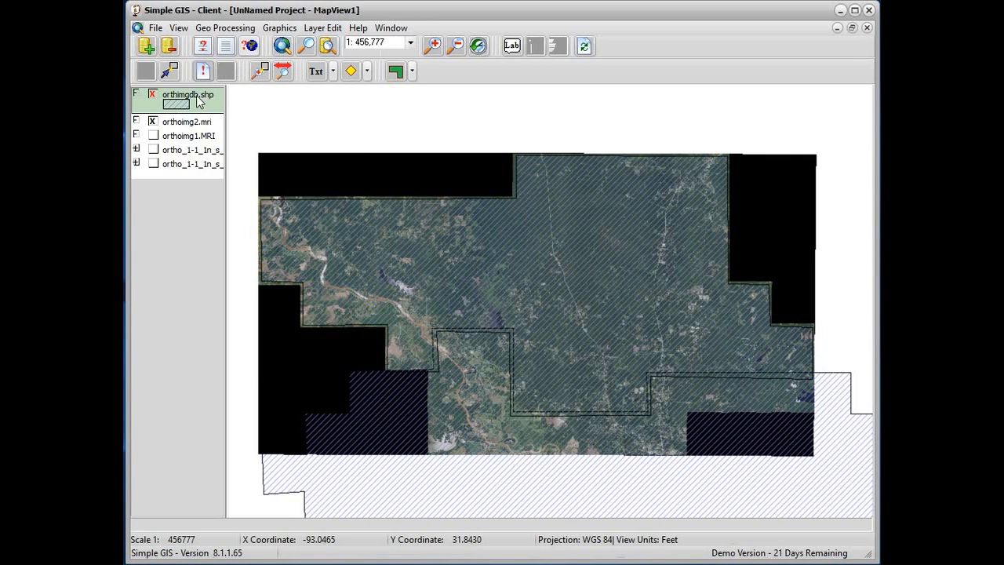
Turn off layer editing for orthimgdb.shp and run Repair Layer on it
left_click(324, 28)
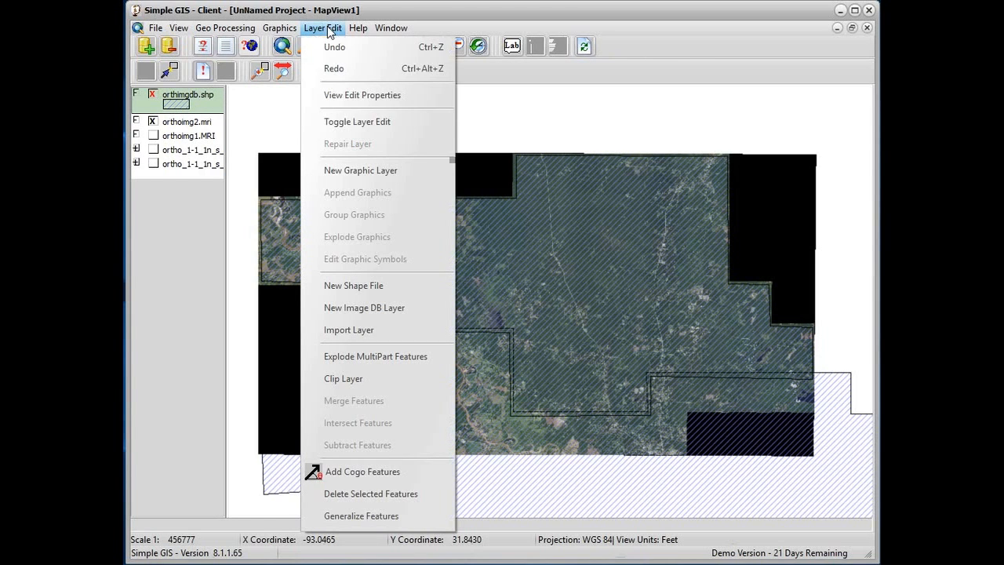
left_click(354, 123)
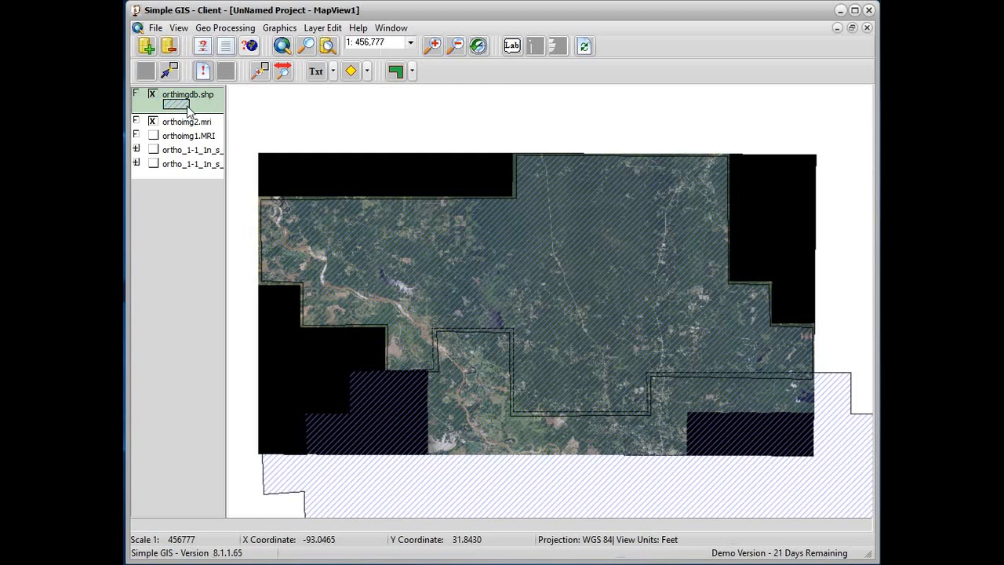
left_click(322, 27)
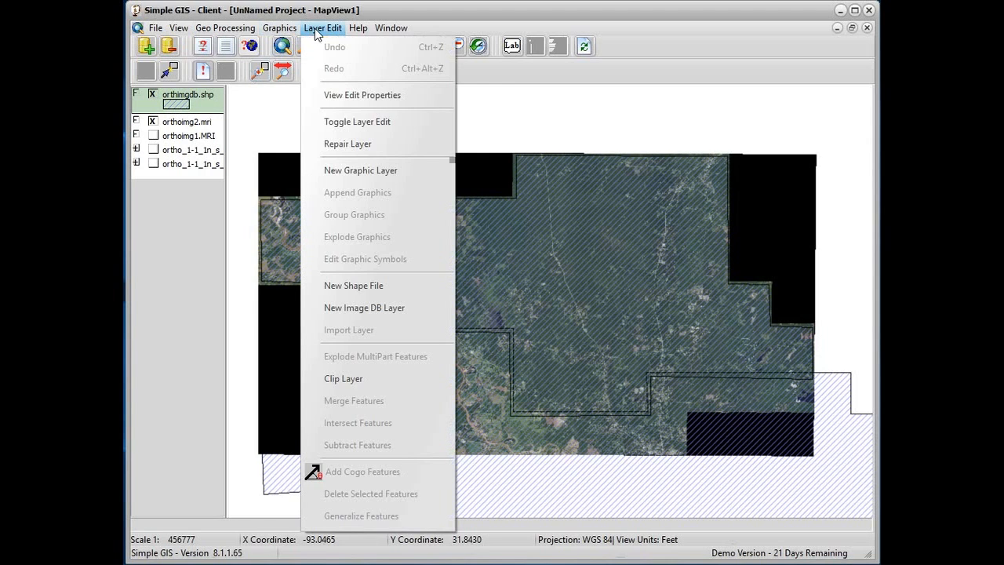
left_click(343, 148)
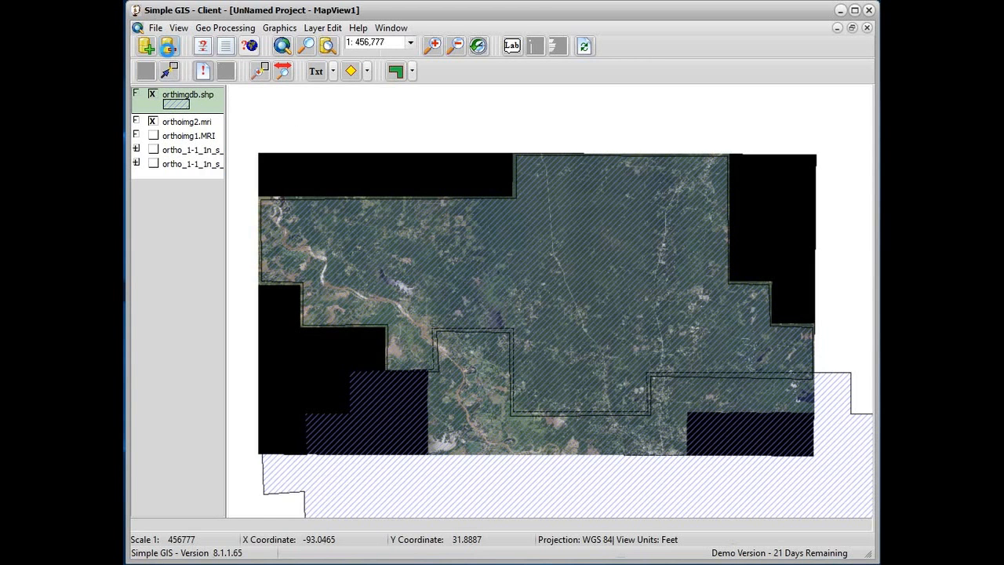
Remove orthimgdb.shp from the map and hide the orthoimg2.mri layer
left_click(168, 47)
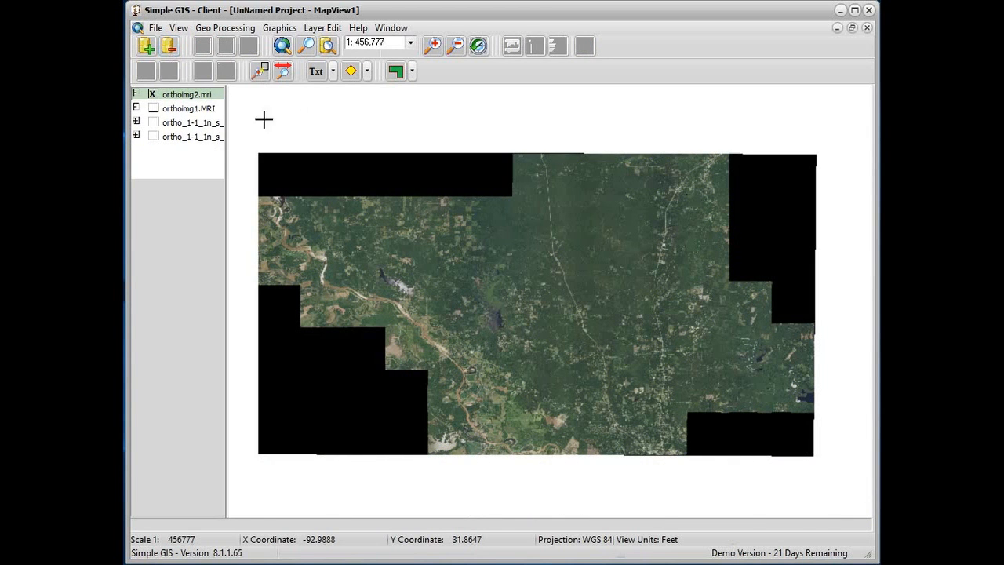
left_click(153, 95)
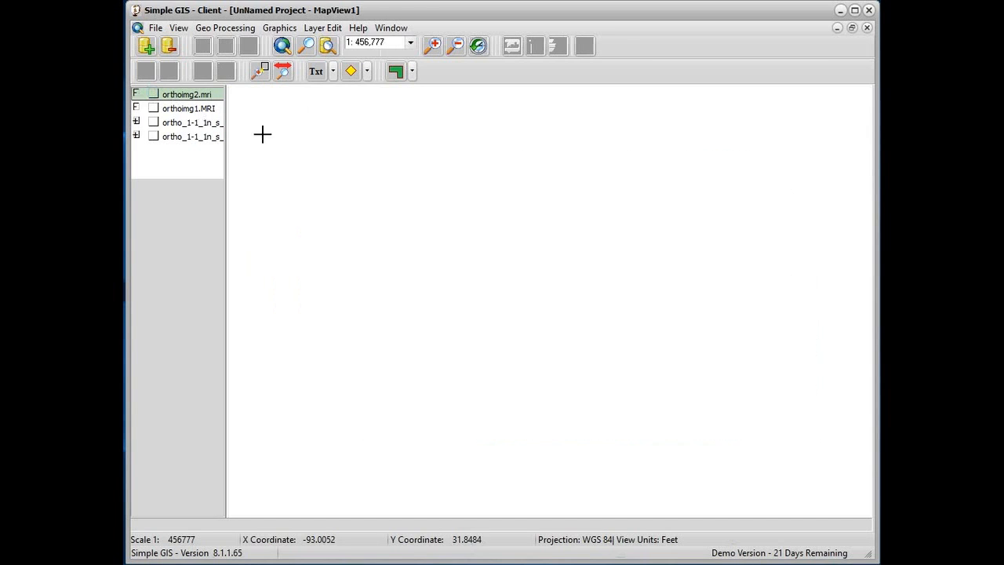
Start adding an ImageDb layer with the theme name My ImgDB
left_click(146, 51)
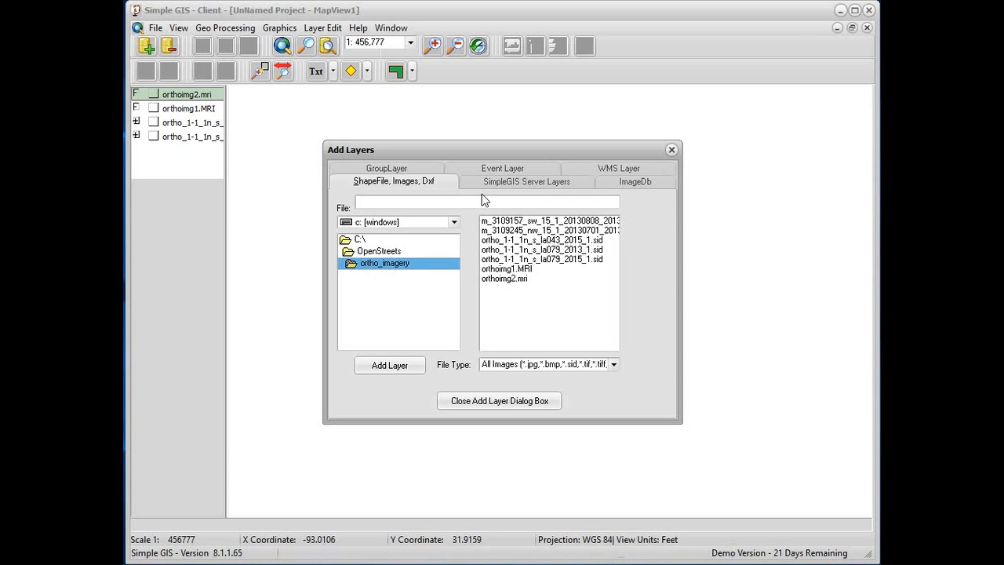
left_click(655, 182)
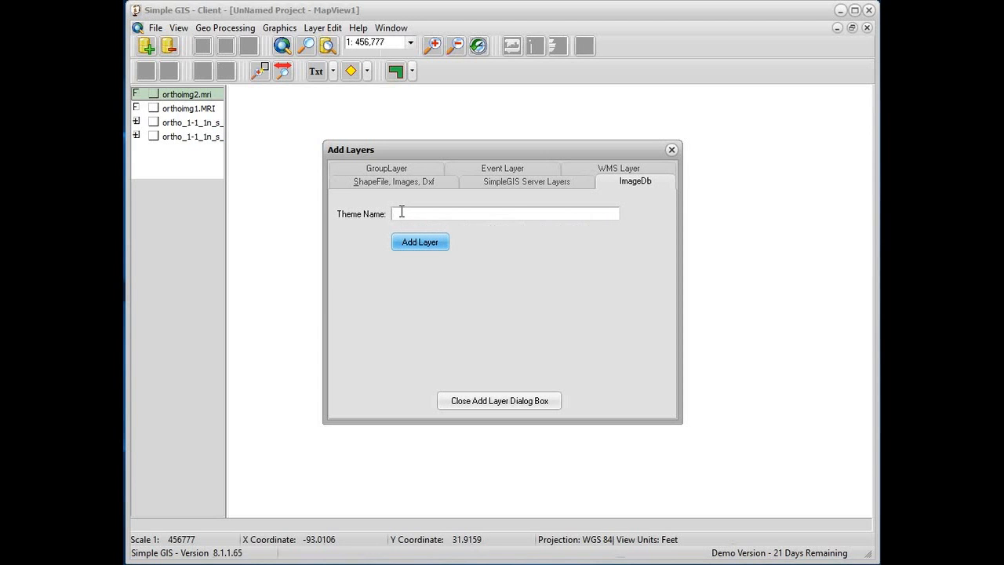
type("My ImgDB")
left_click(412, 244)
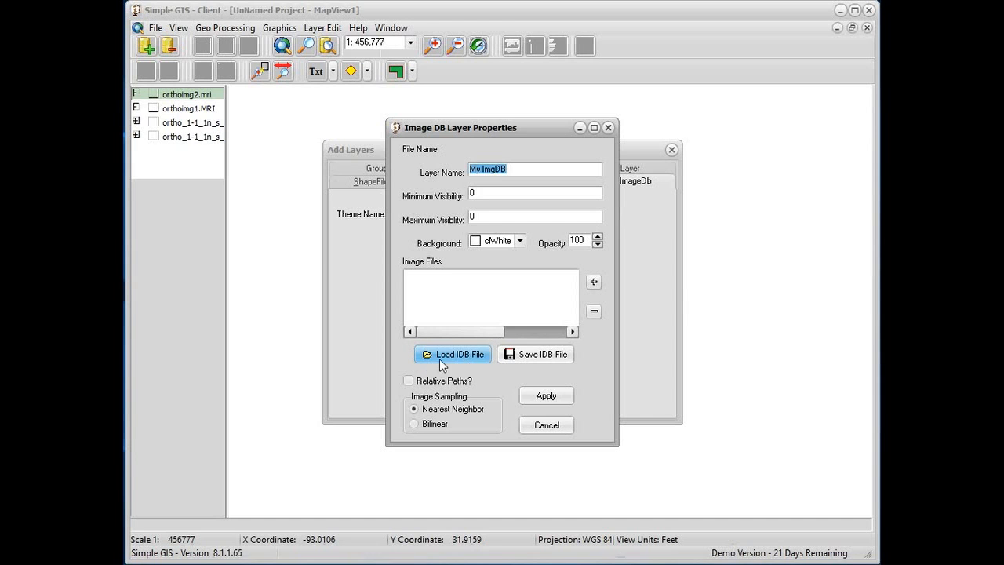
Load orthimgdb.shp as the image database file, apply the layer properties and finish adding layers
left_click(466, 359)
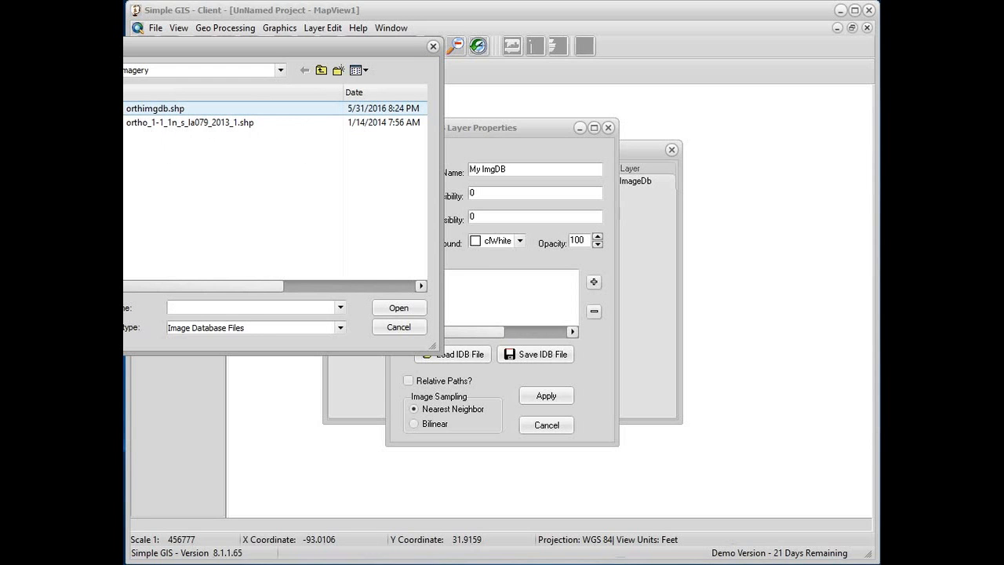
left_click(159, 114)
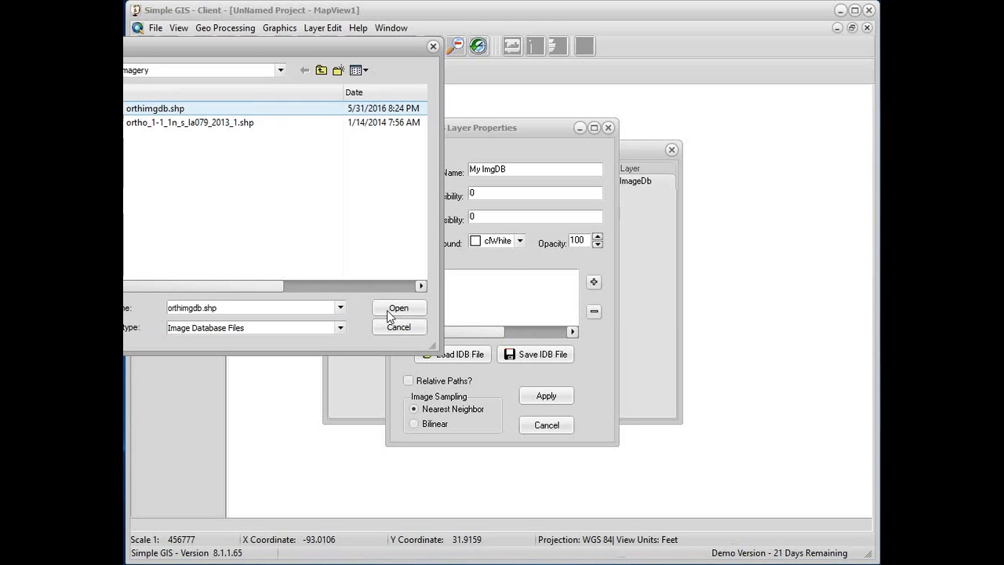
left_click(396, 309)
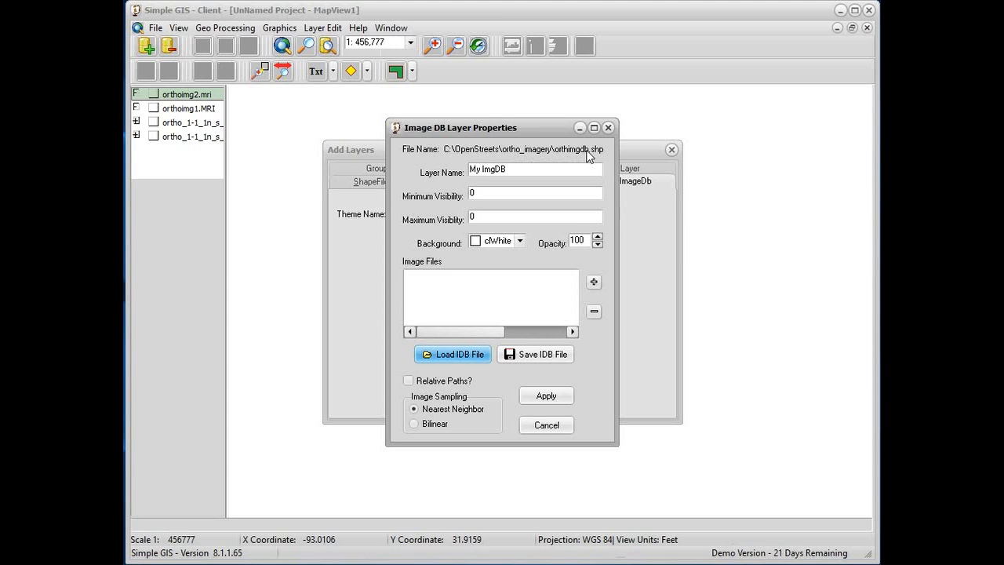
left_click(545, 395)
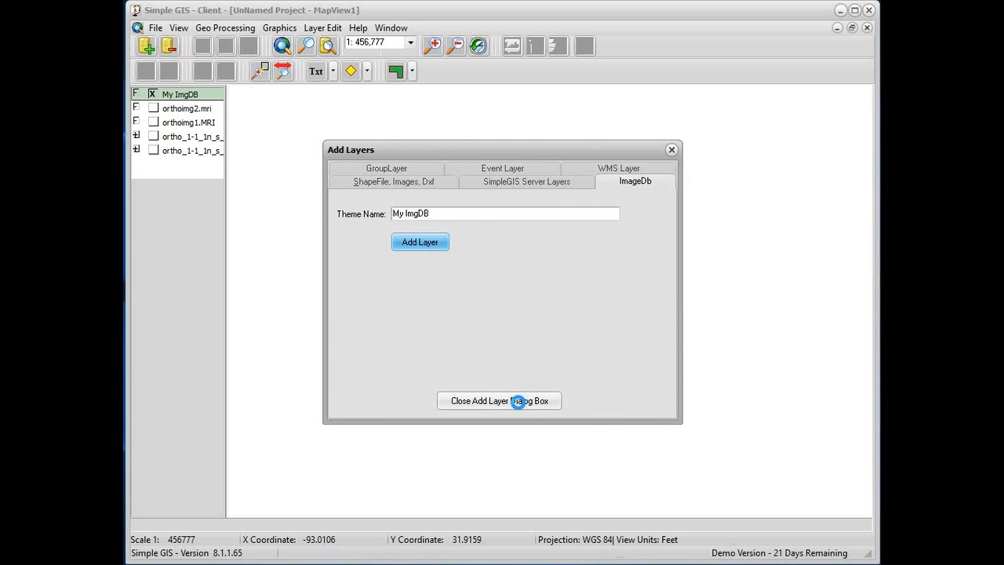
left_click(518, 401)
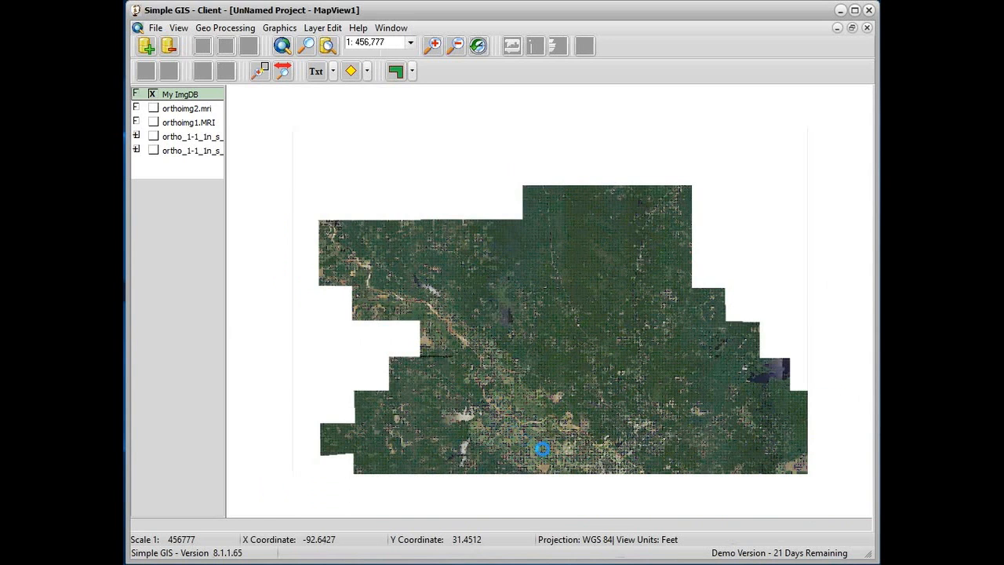
Examine the overall coverage of the My ImgDB imagery at a scale that shows both ortho images together
scroll(543, 449, "down", 1)
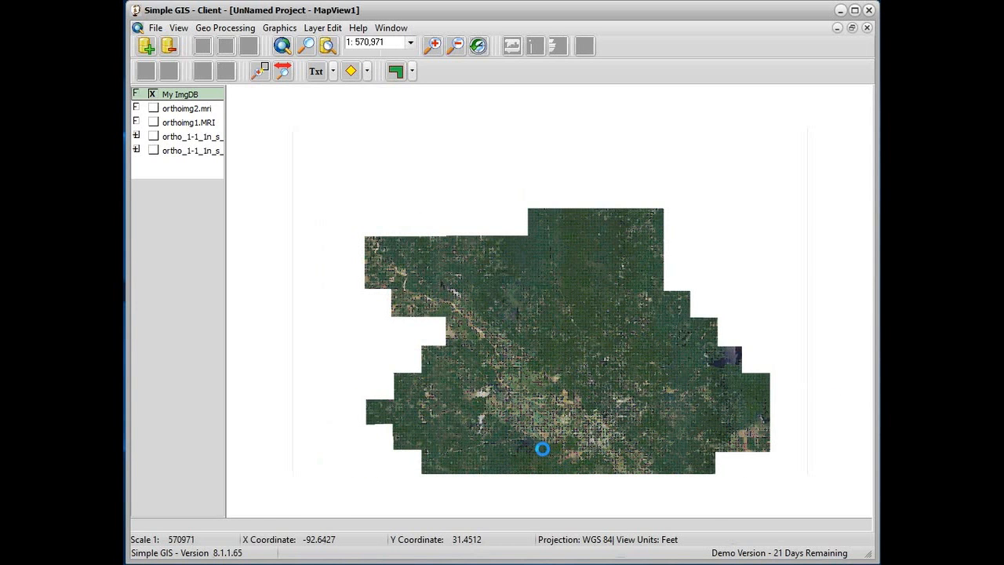
scroll(543, 449, "down", 1)
left_click_drag(603, 449, 587, 367)
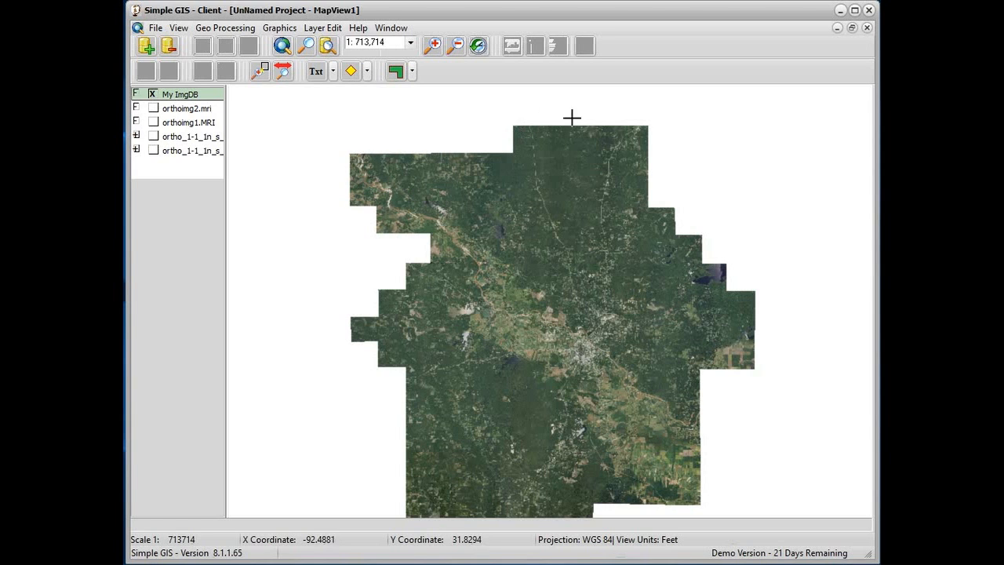
left_click_drag(626, 428, 626, 373)
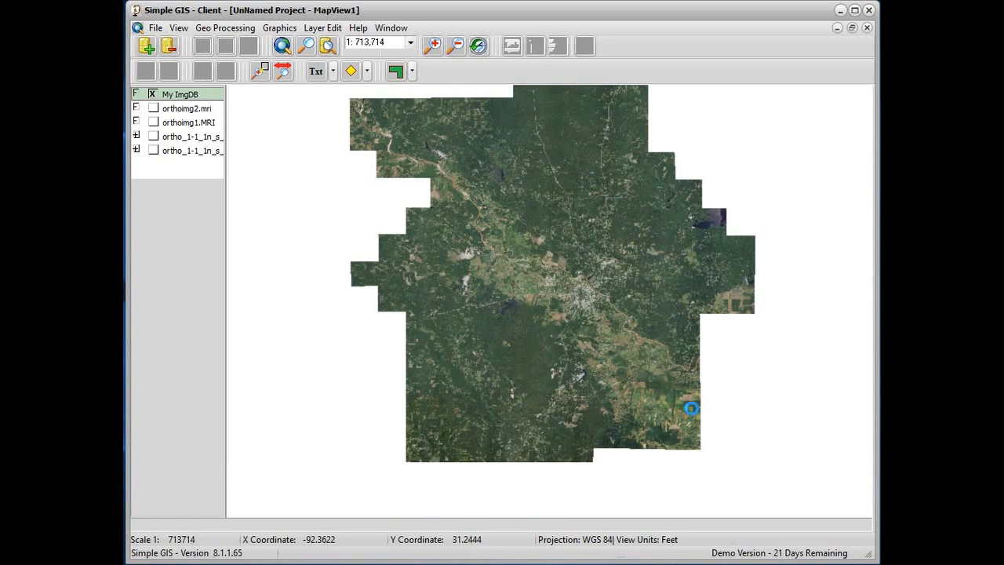
left_click_drag(584, 278, 548, 317)
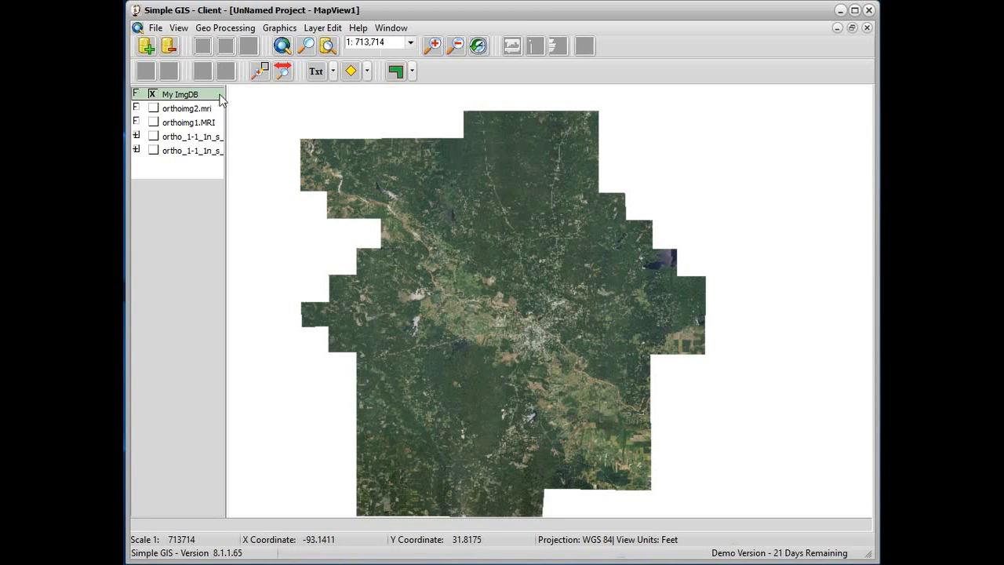
Inspect the My ImgDB imagery in close detail along the highway and interchanges north of the river
left_click(259, 71)
left_click_drag(480, 254, 594, 347)
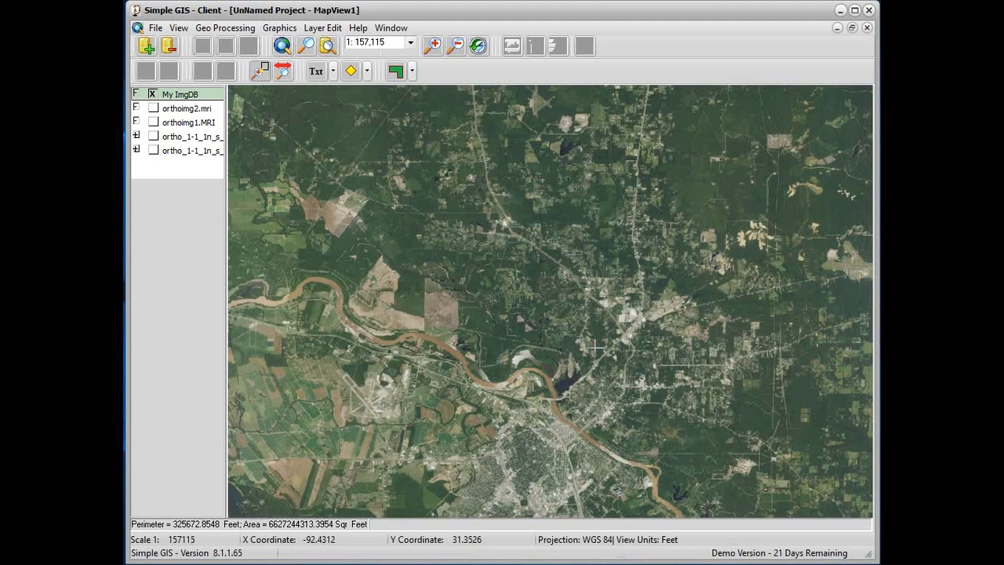
left_click_drag(508, 255, 684, 365)
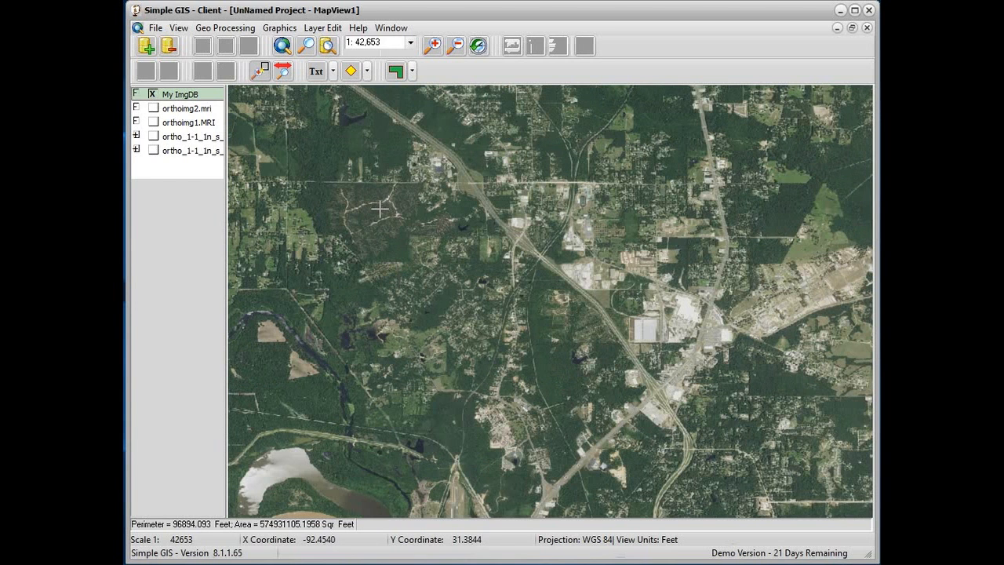
left_click_drag(379, 209, 669, 386)
left_click_drag(775, 379, 315, 257)
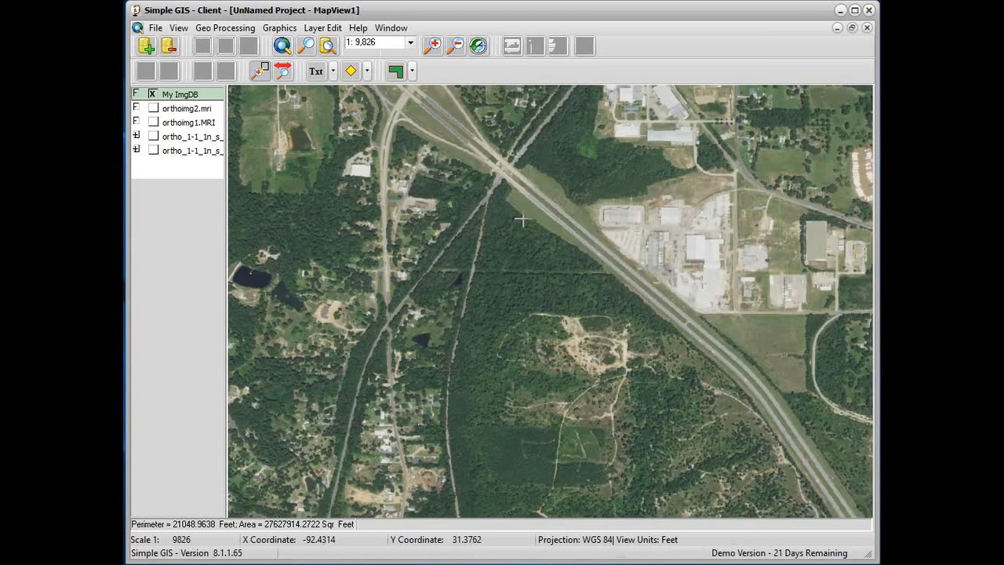
left_click_drag(522, 161, 476, 427)
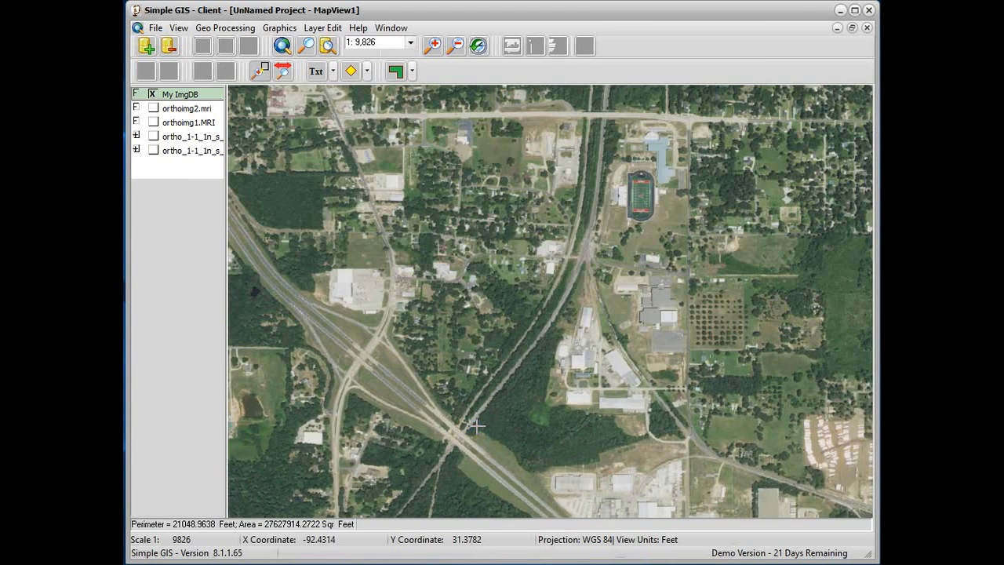
left_click_drag(532, 142, 518, 299)
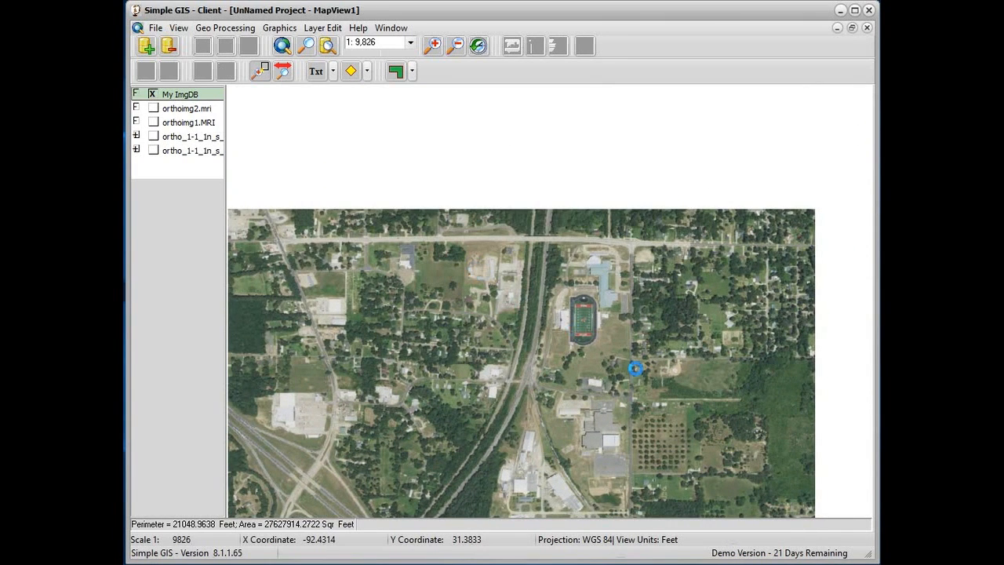
left_click_drag(351, 203, 573, 319)
left_click_drag(347, 171, 699, 276)
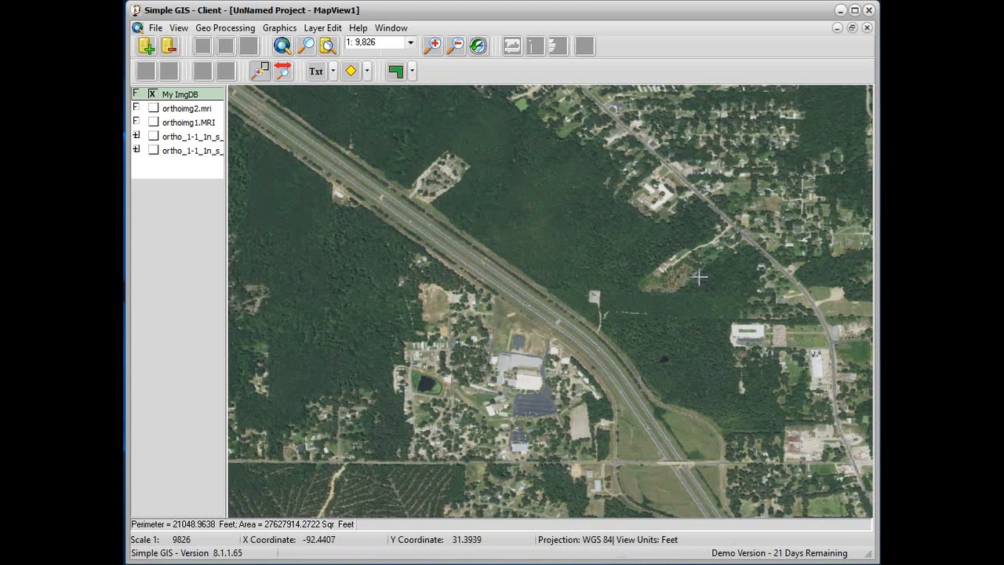